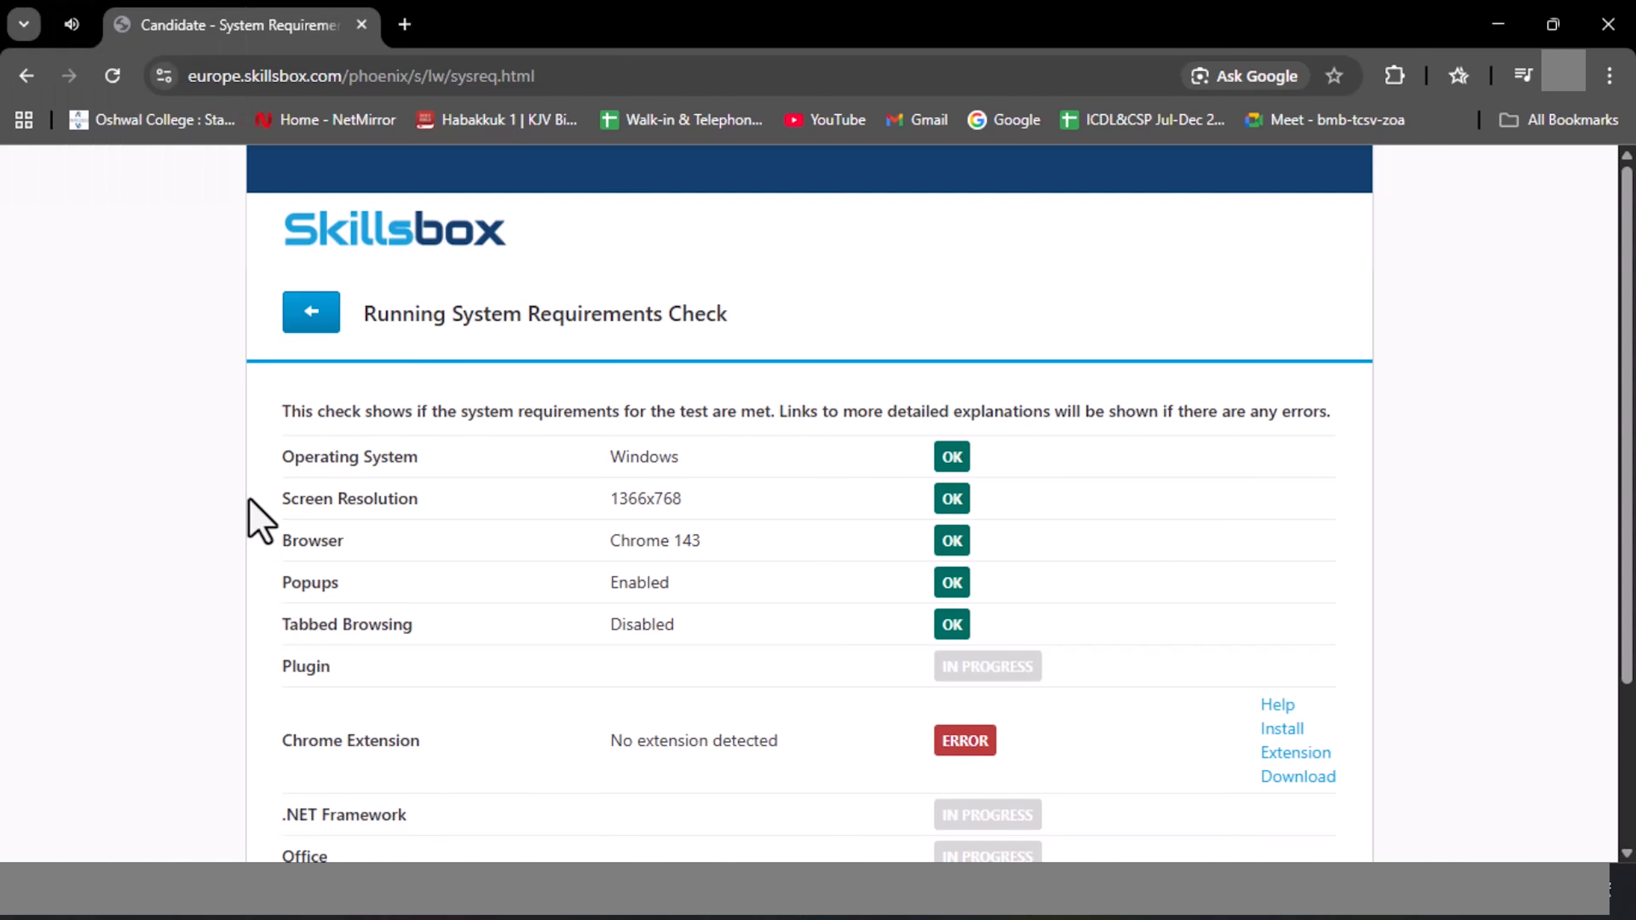
- Check the Popups row of the system requirements, and open Chrome's site settings under privacy and security
scroll(261, 520, down, 1)
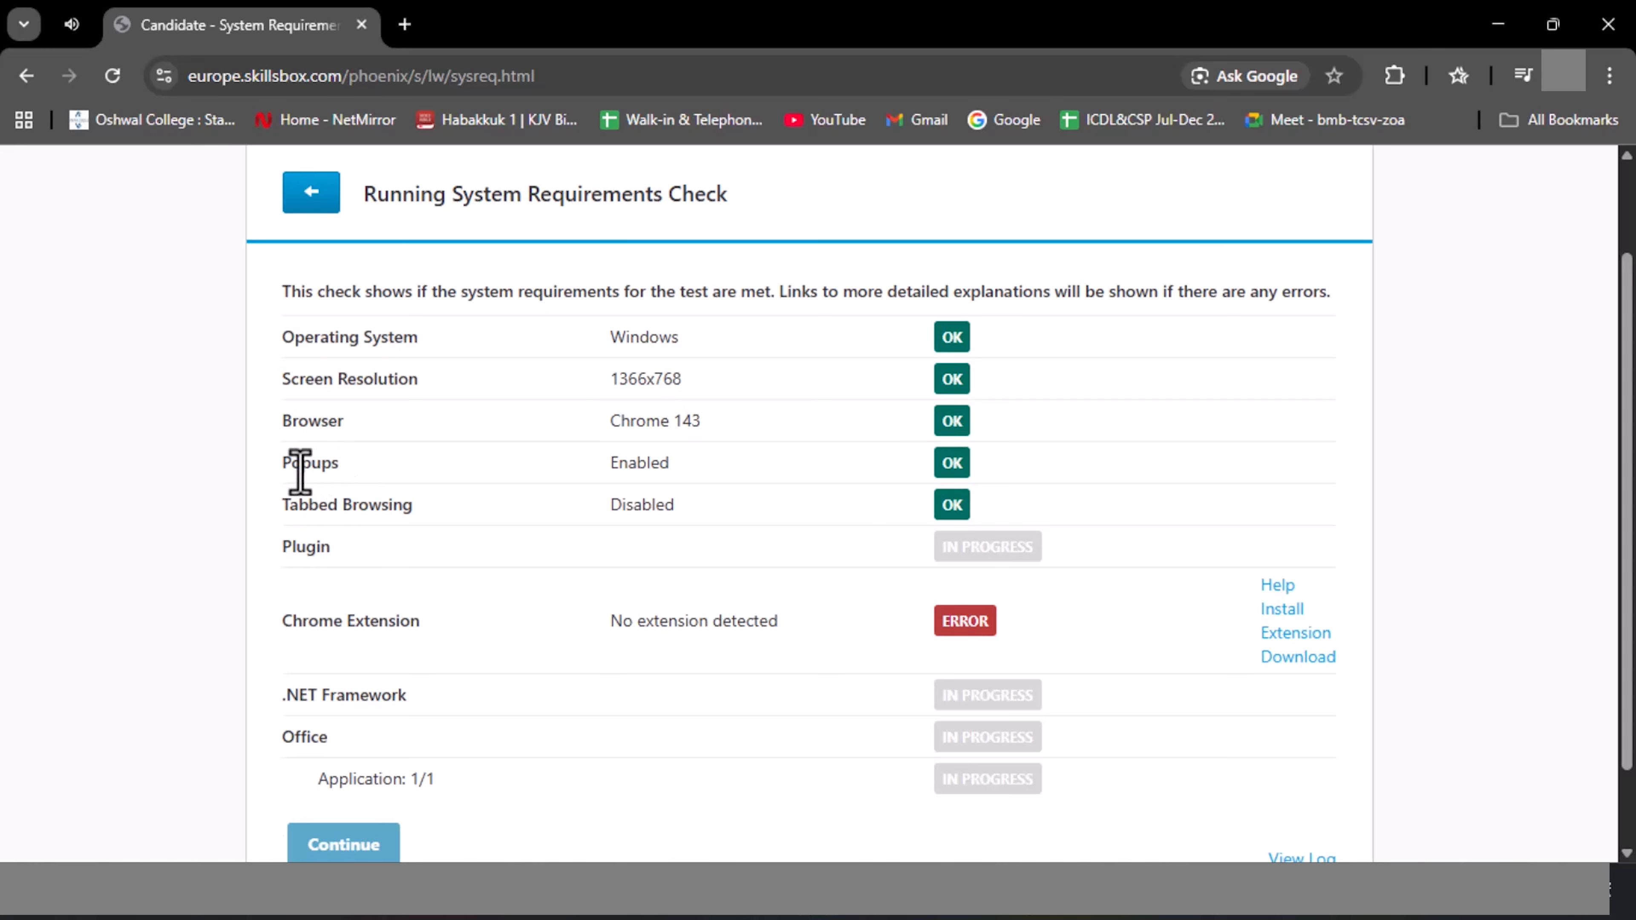
mouse_move(284, 467)
mouse_down()
mouse_move(369, 482)
mouse_move(281, 467)
mouse_up()
click(321, 467)
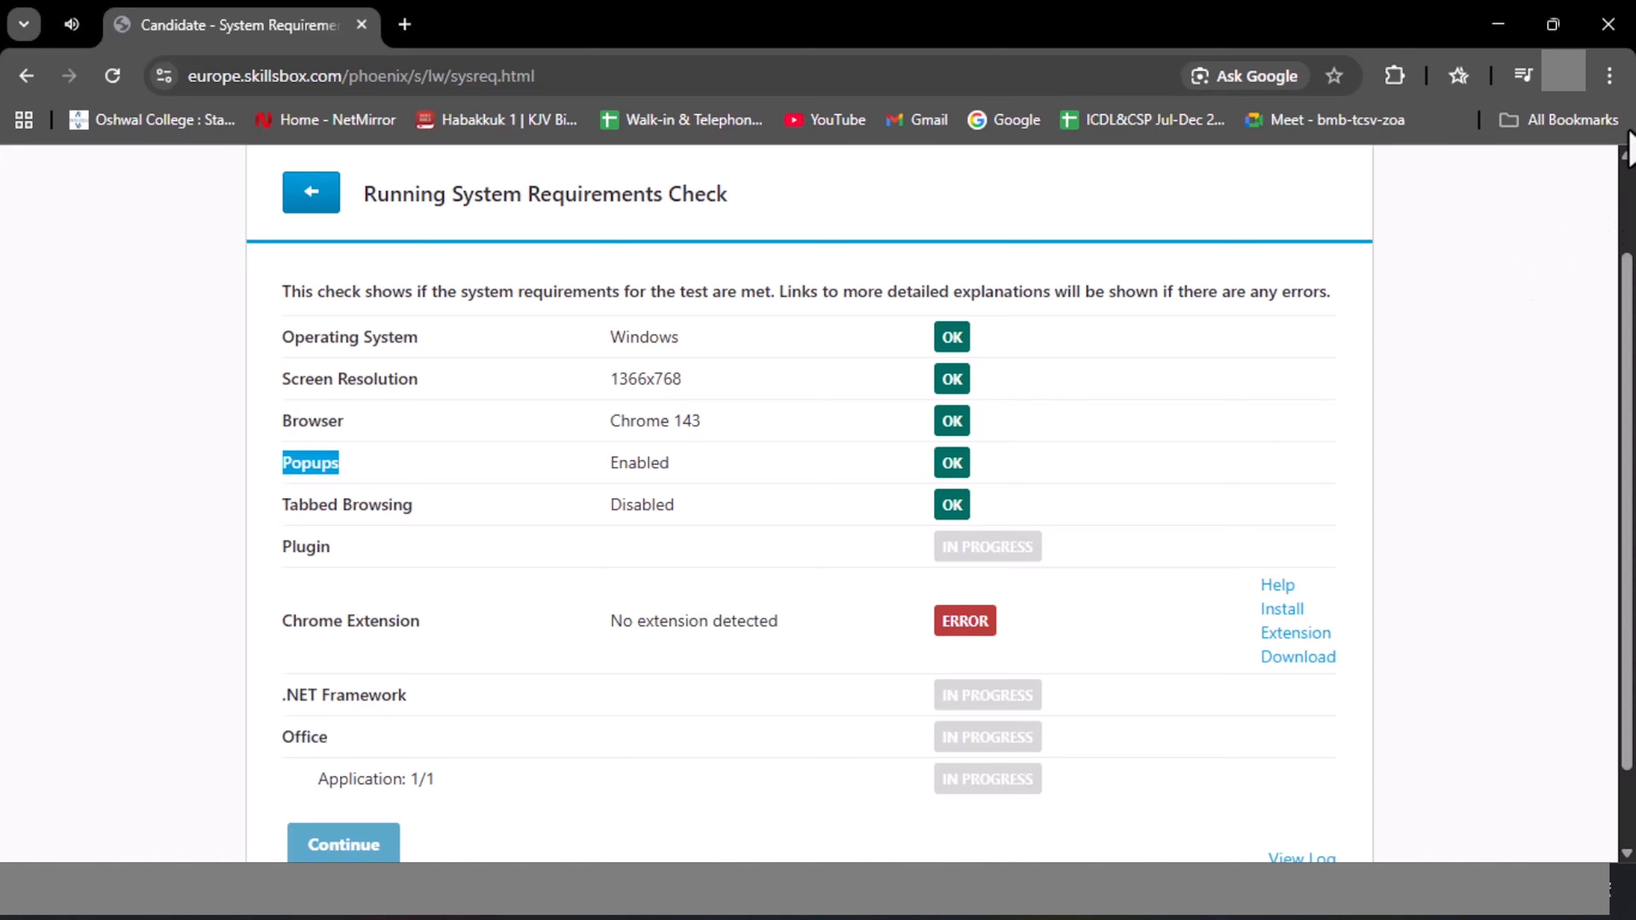
click(1611, 81)
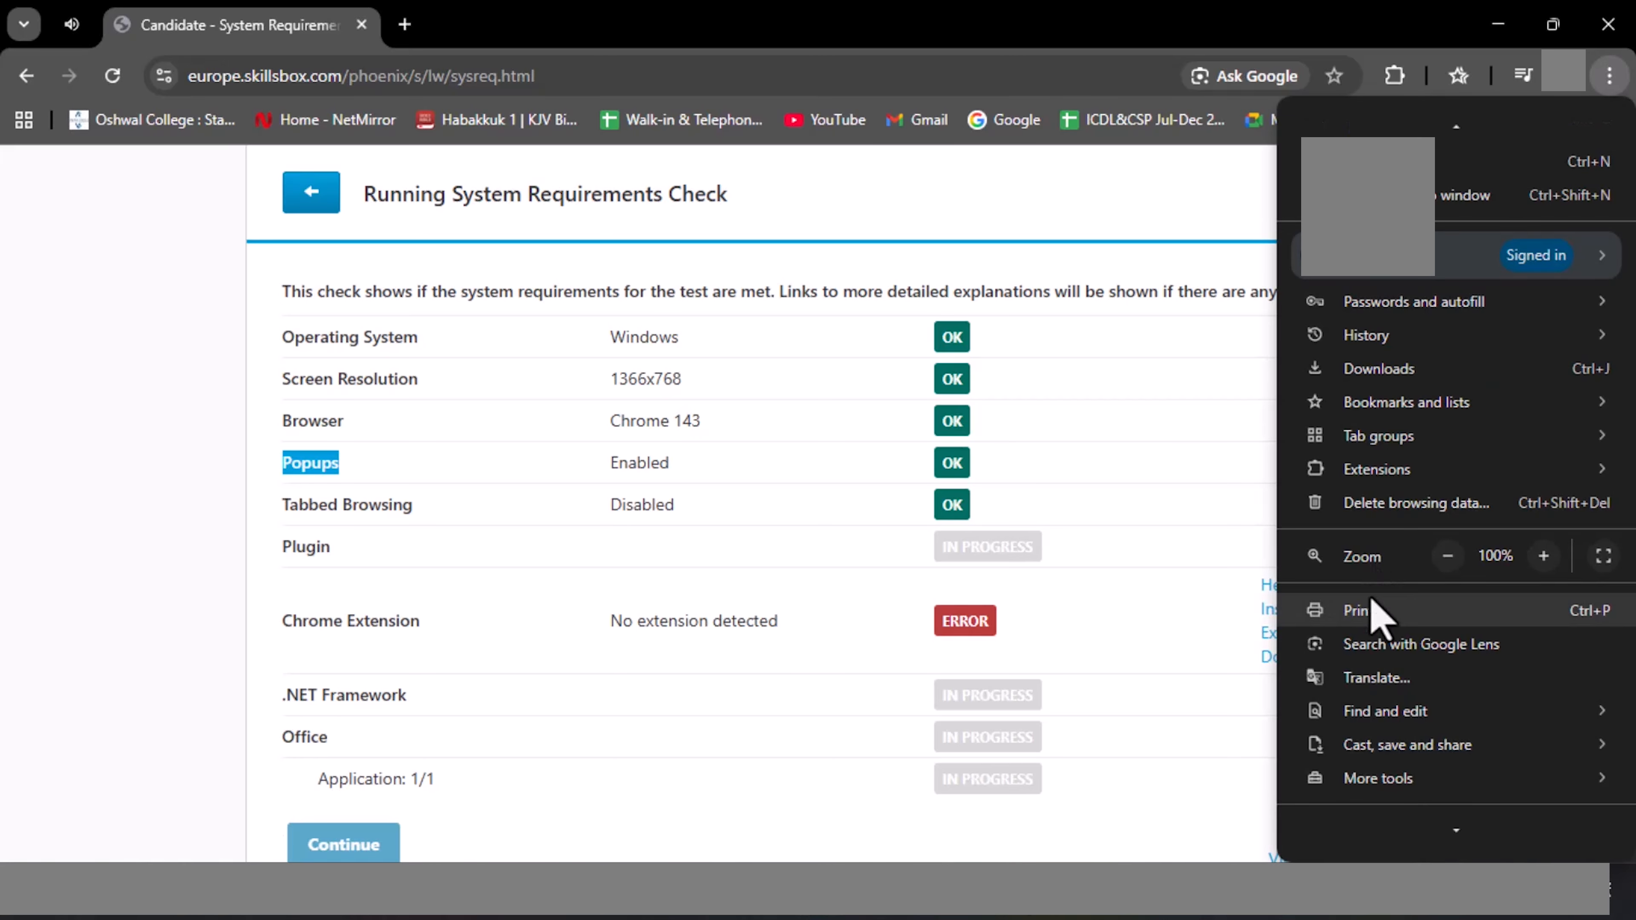
scroll(1385, 638, down, 2)
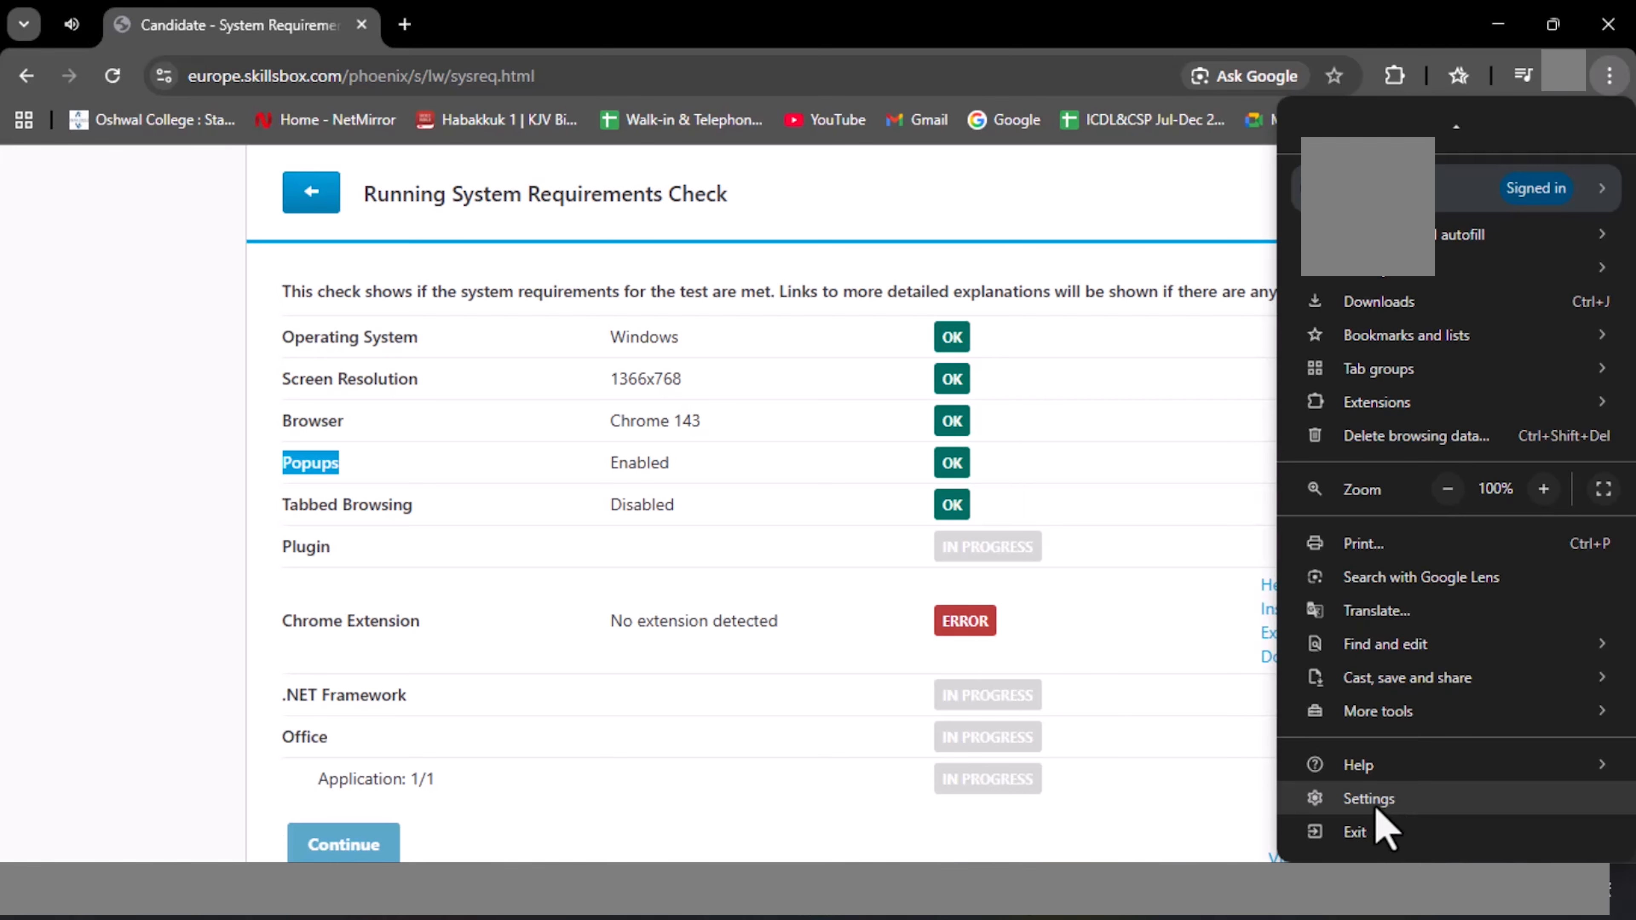
click(1390, 806)
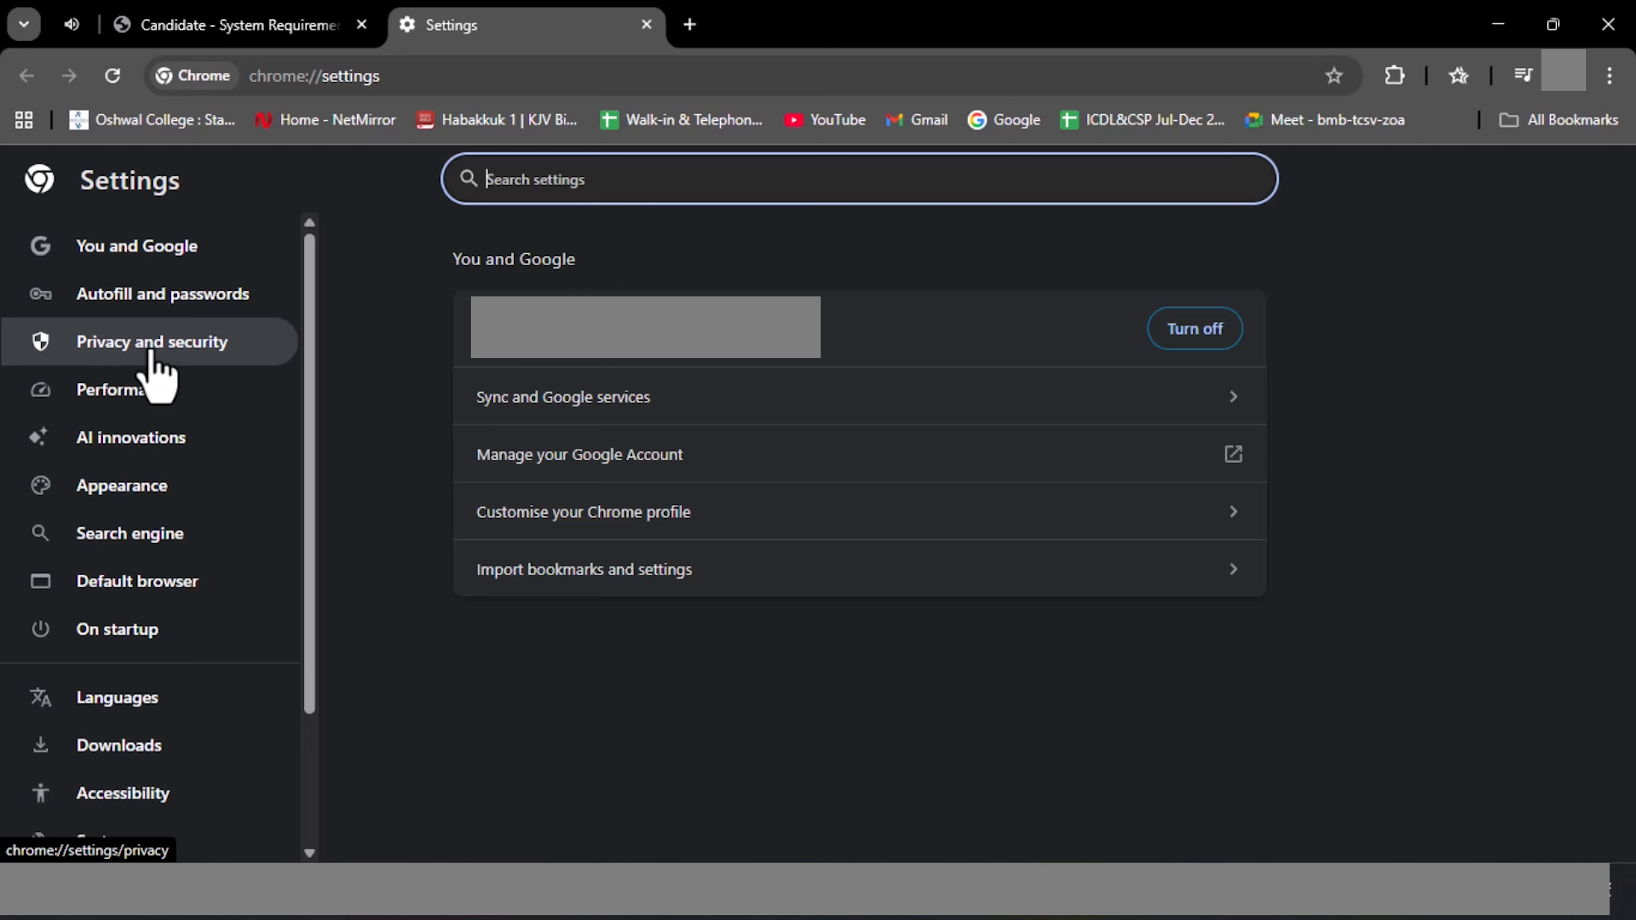
click(93, 353)
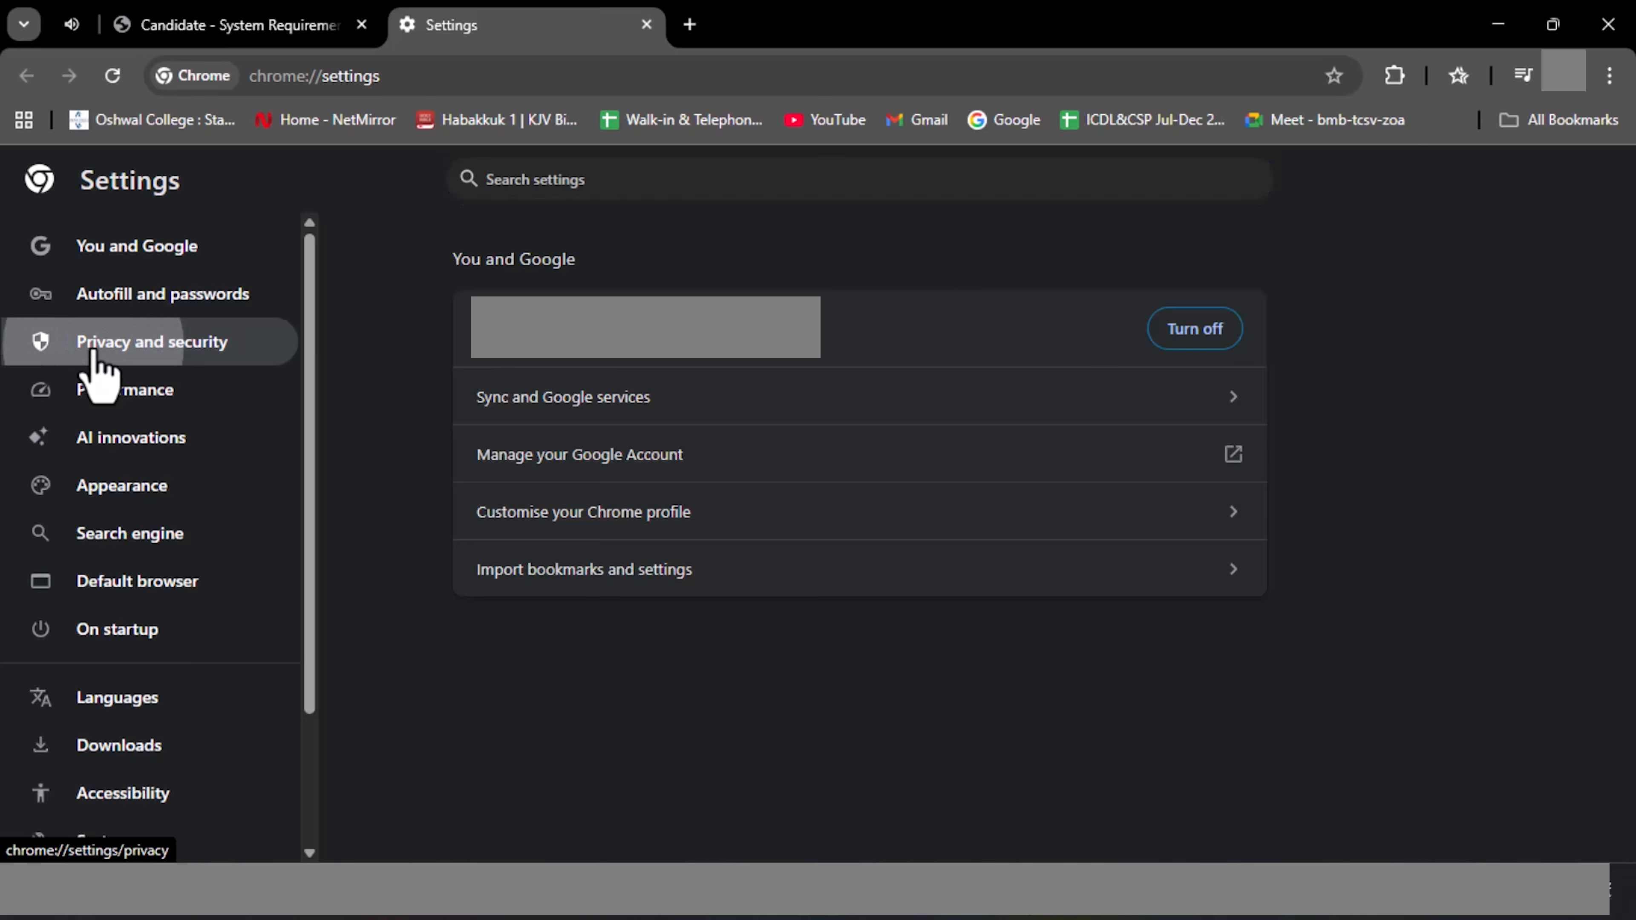
scroll(580, 475, down, 5)
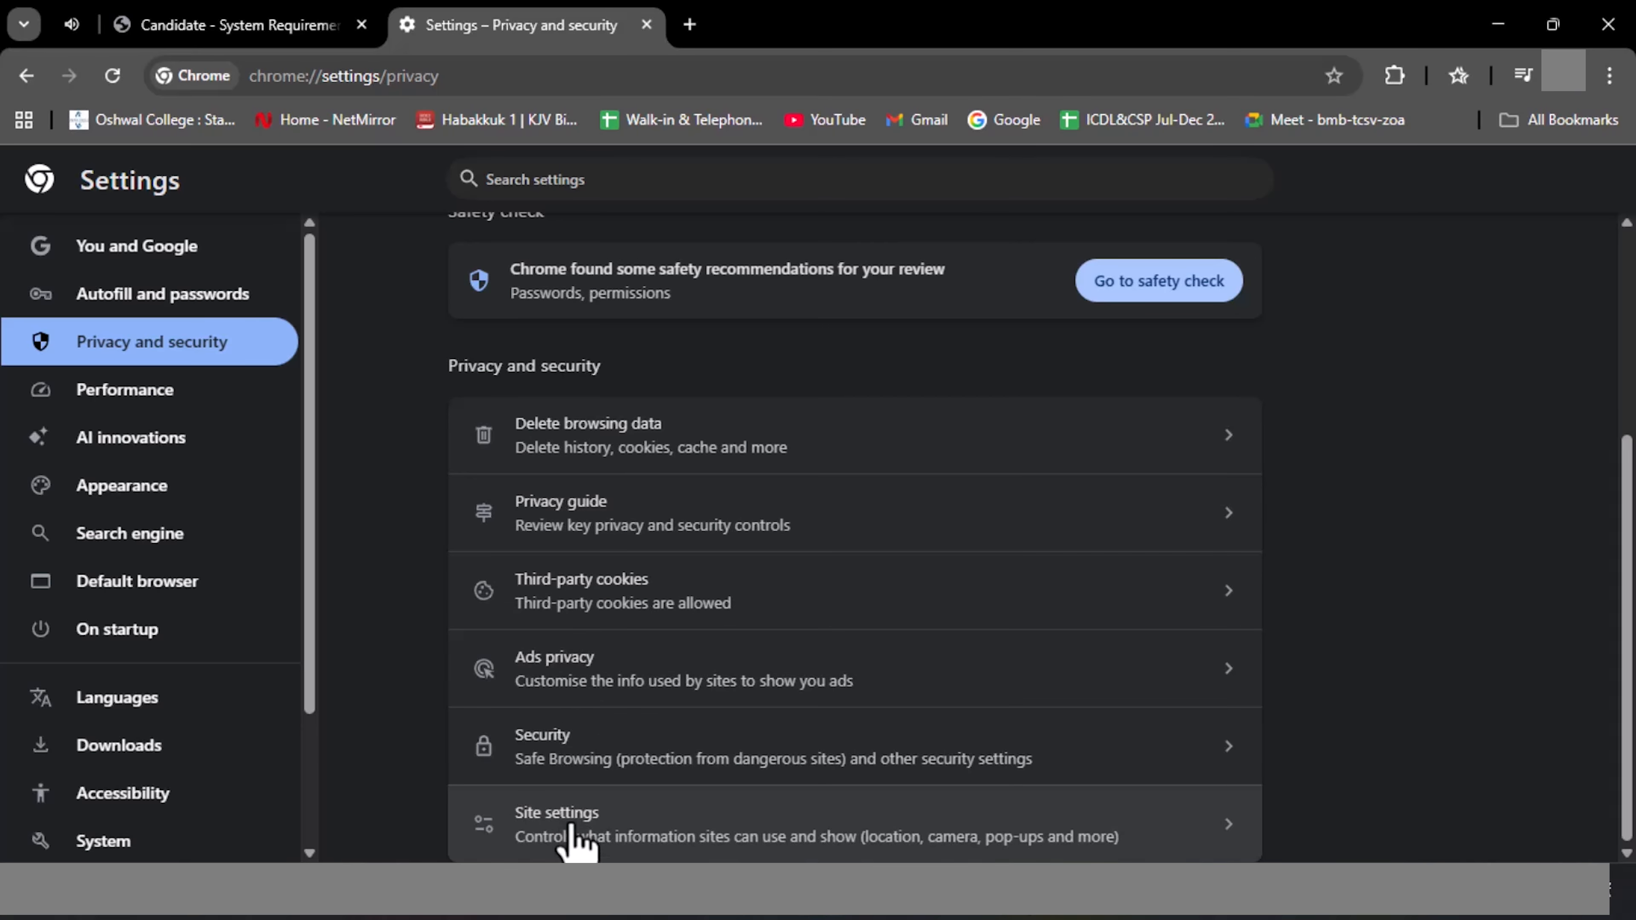
click(565, 850)
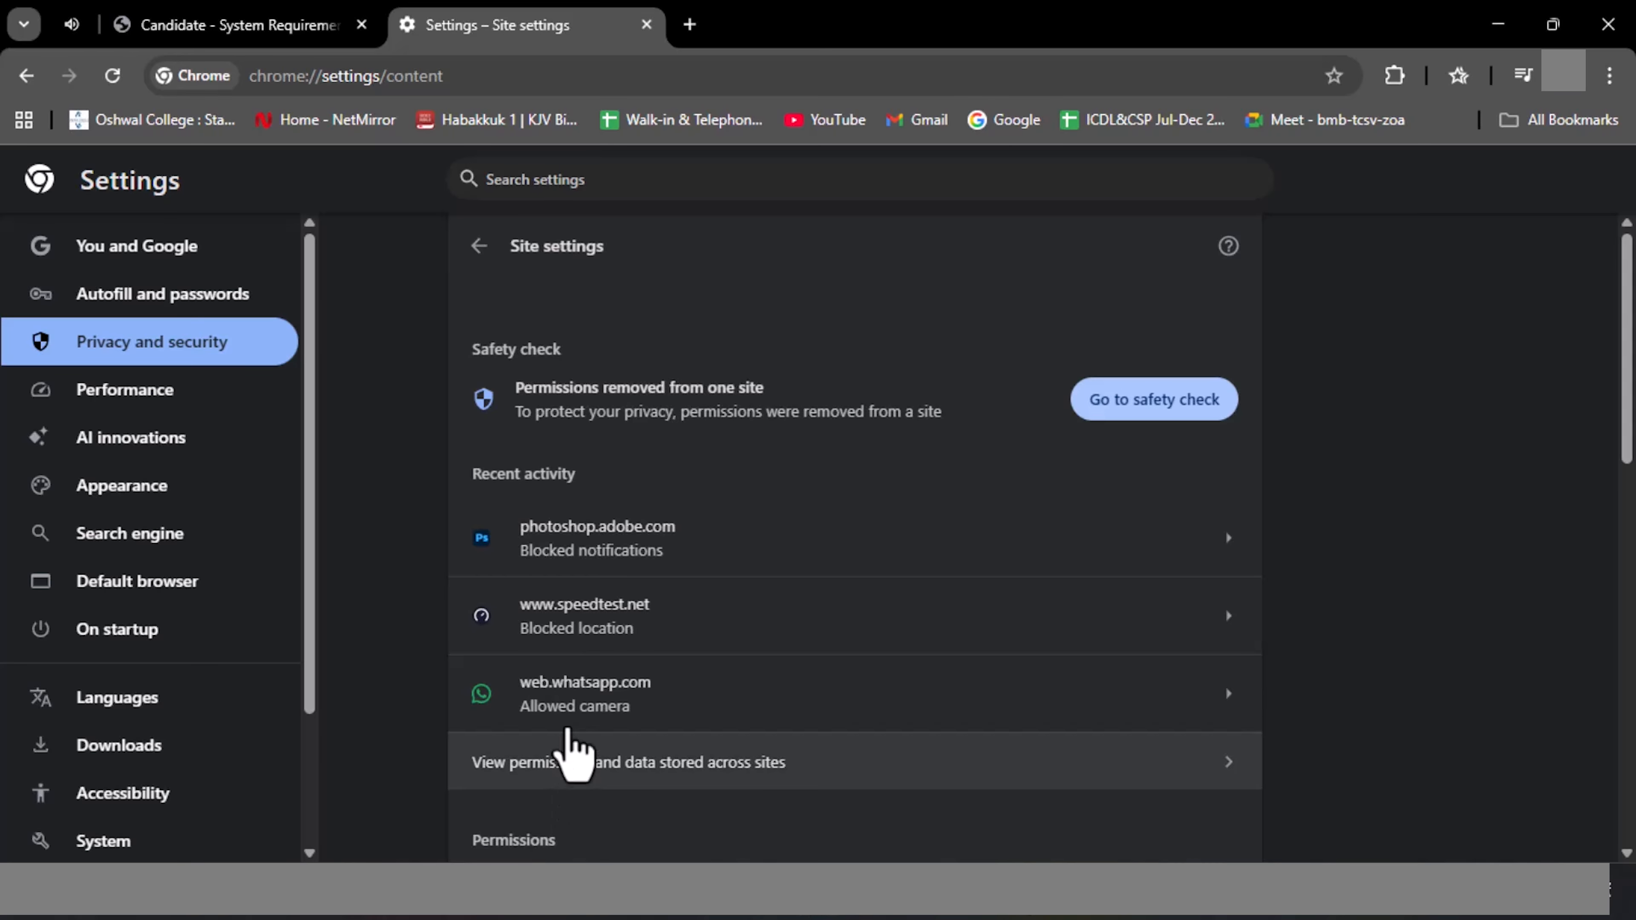
- Review the default behaviour and customised sites for pop-ups and redirects, and close the settings
scroll(617, 586, down, 10)
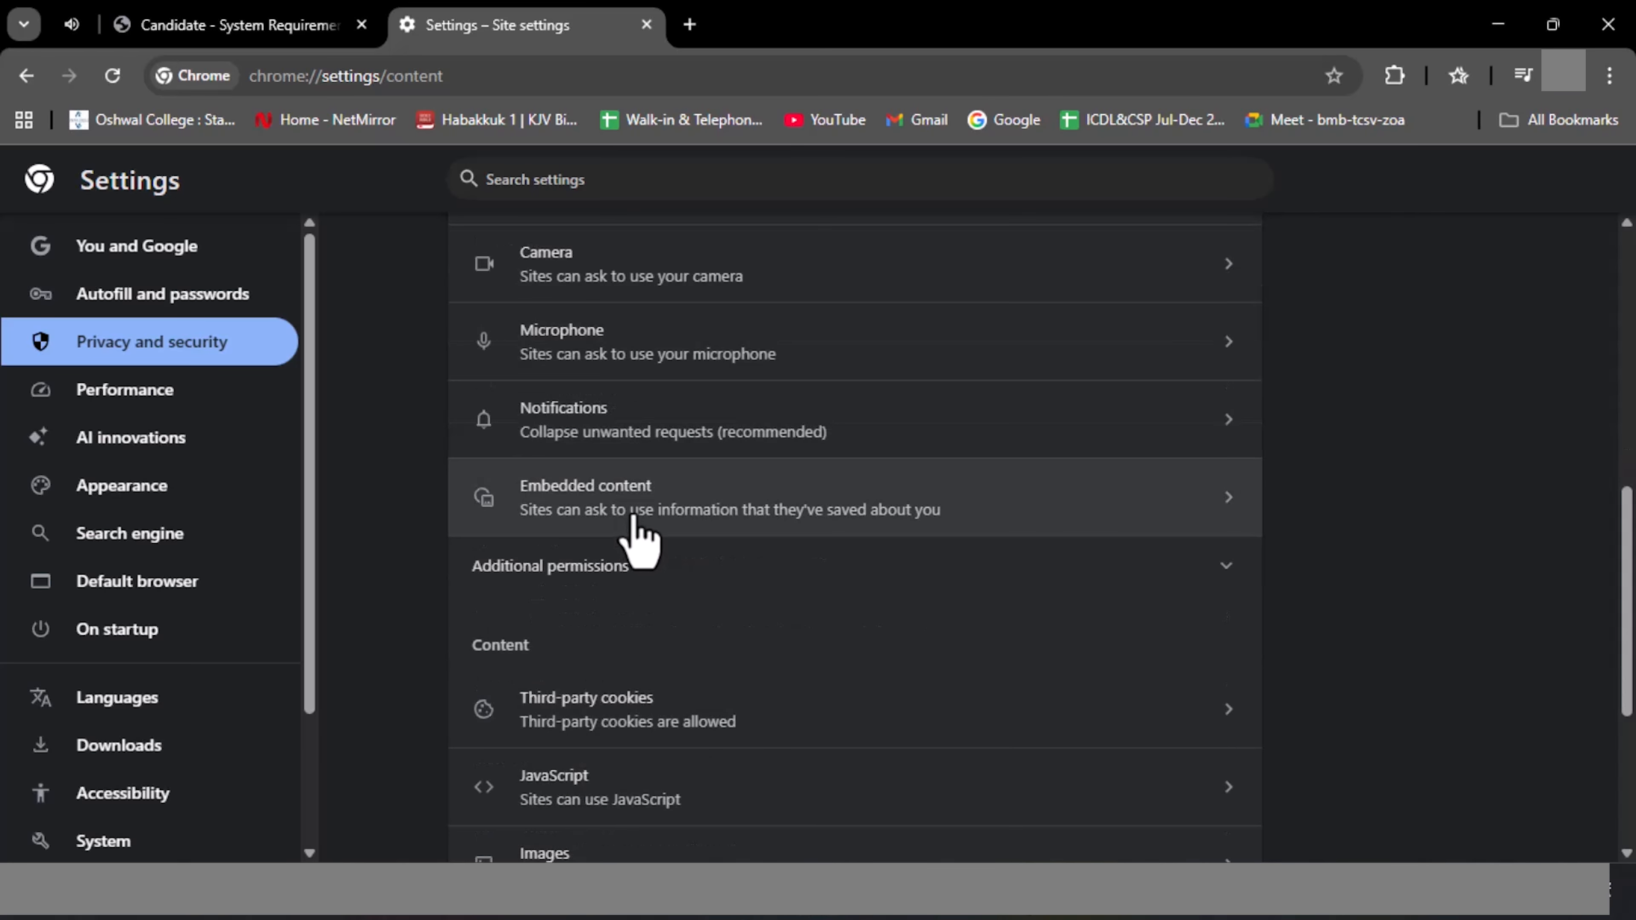
scroll(638, 539, down, 3)
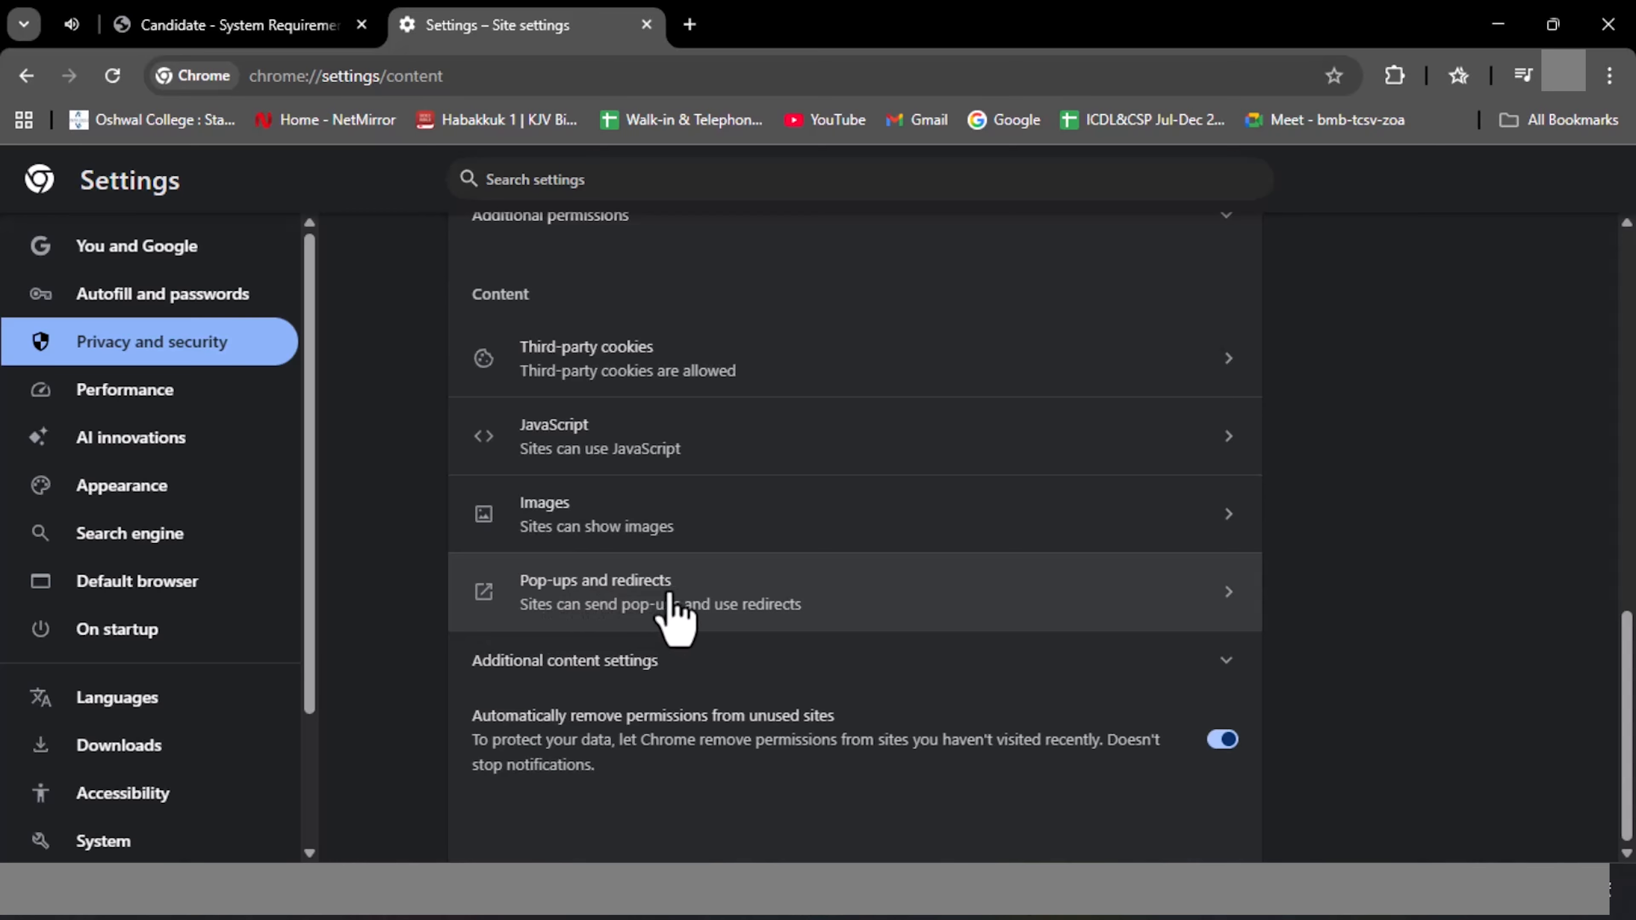
click(712, 616)
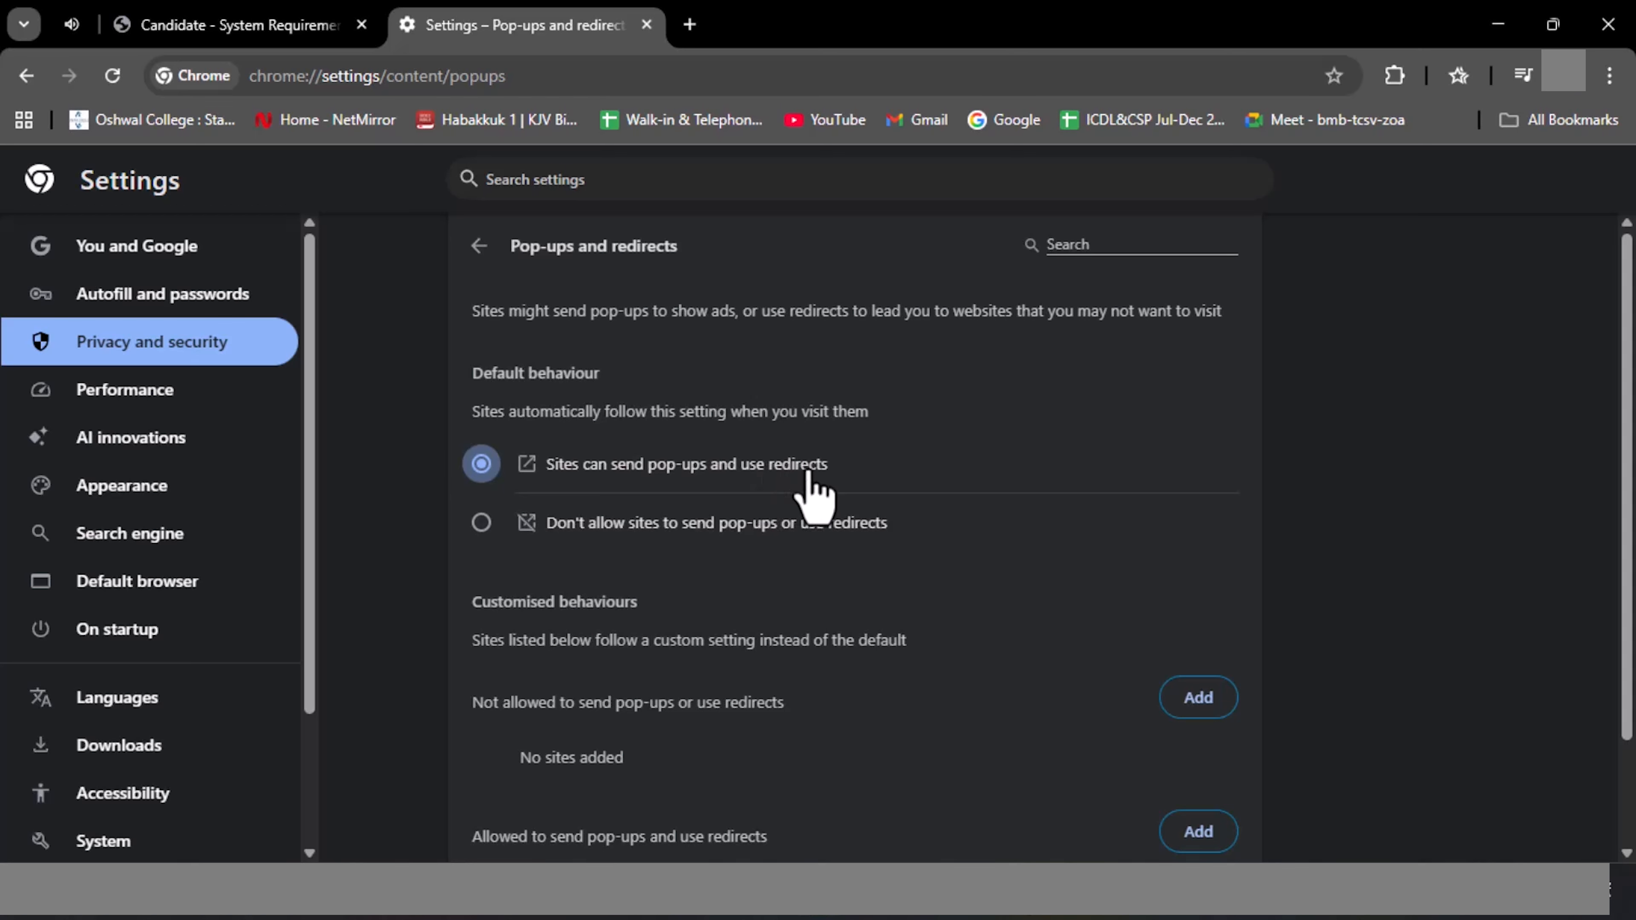
scroll(760, 507, down, 2)
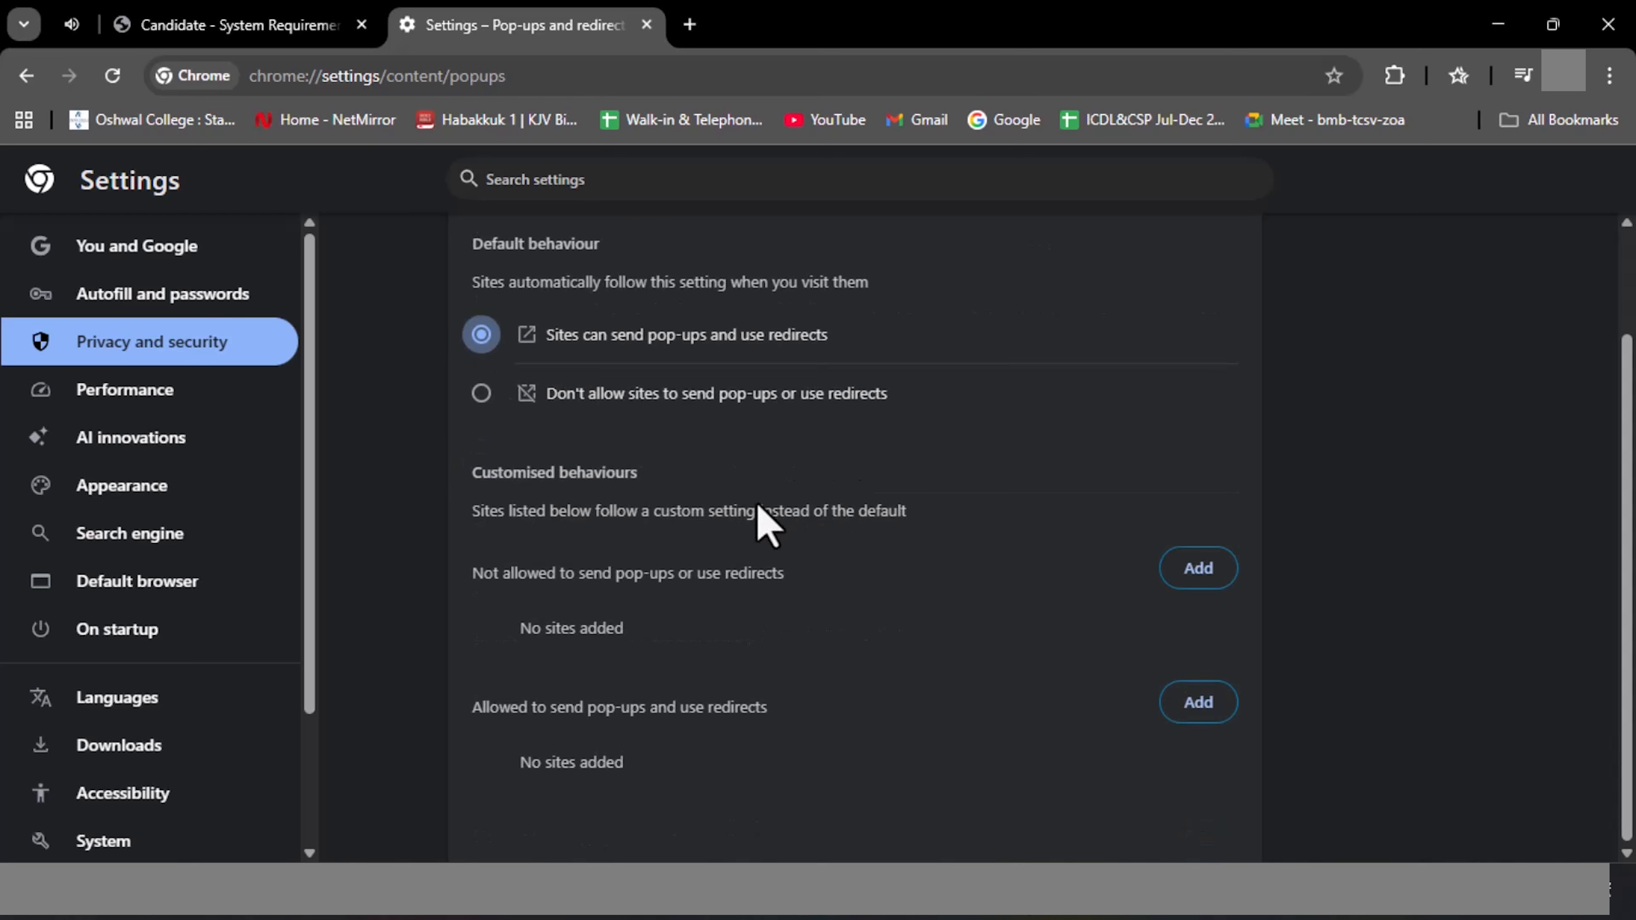
click(646, 24)
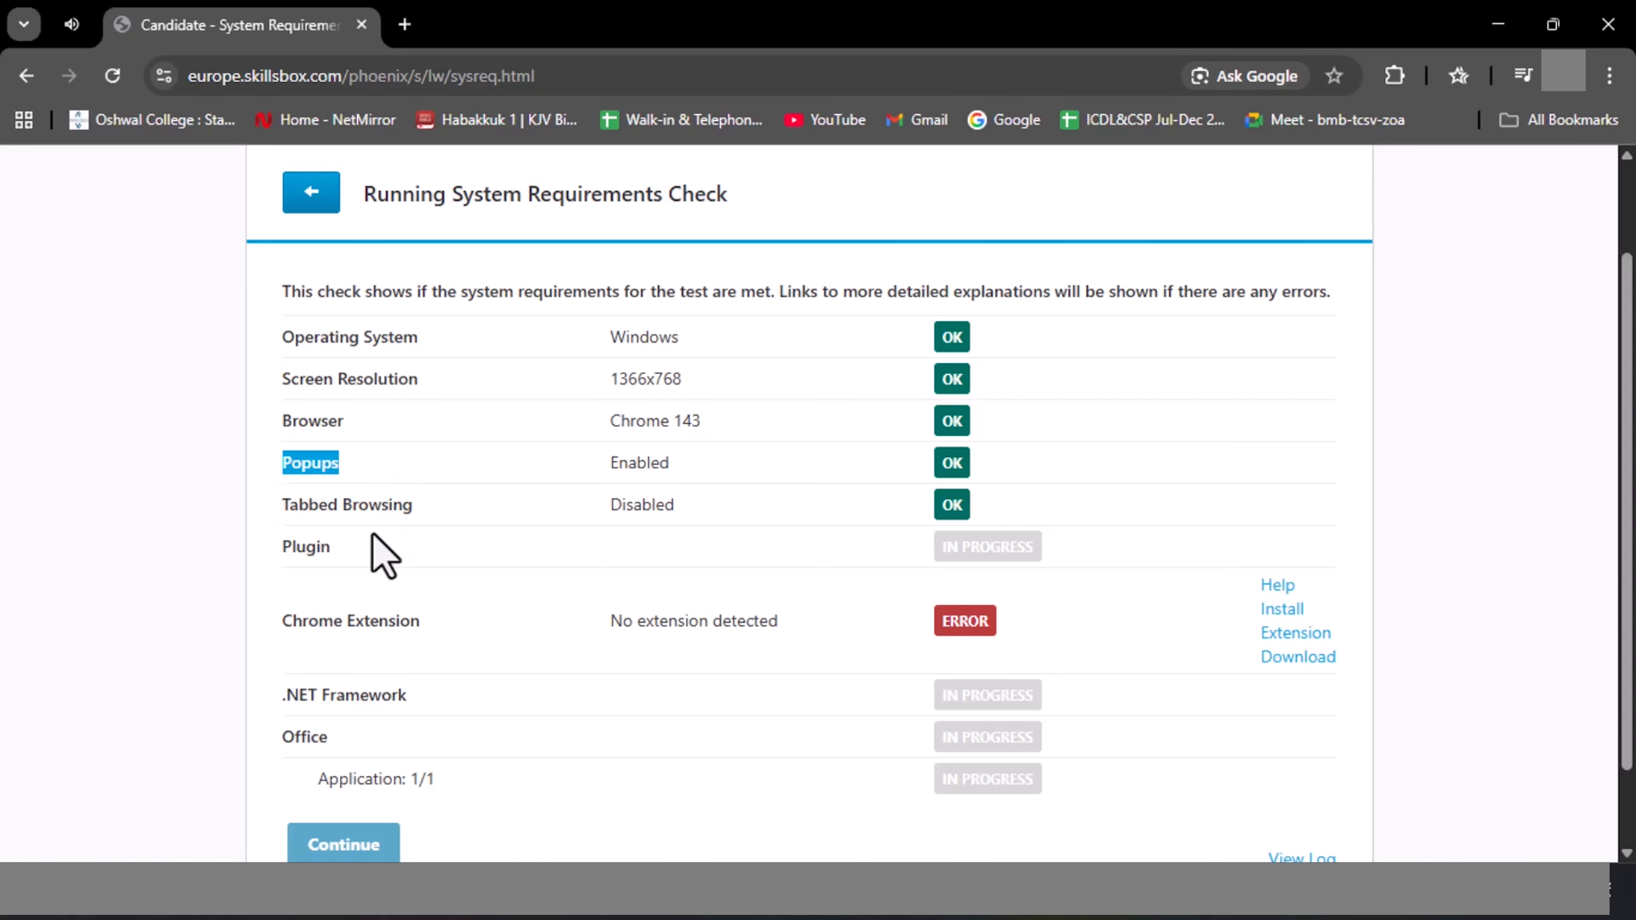
- Check the Plugin row of the system requirements, and open the Chrome Web Store
drag(307, 547, 347, 574)
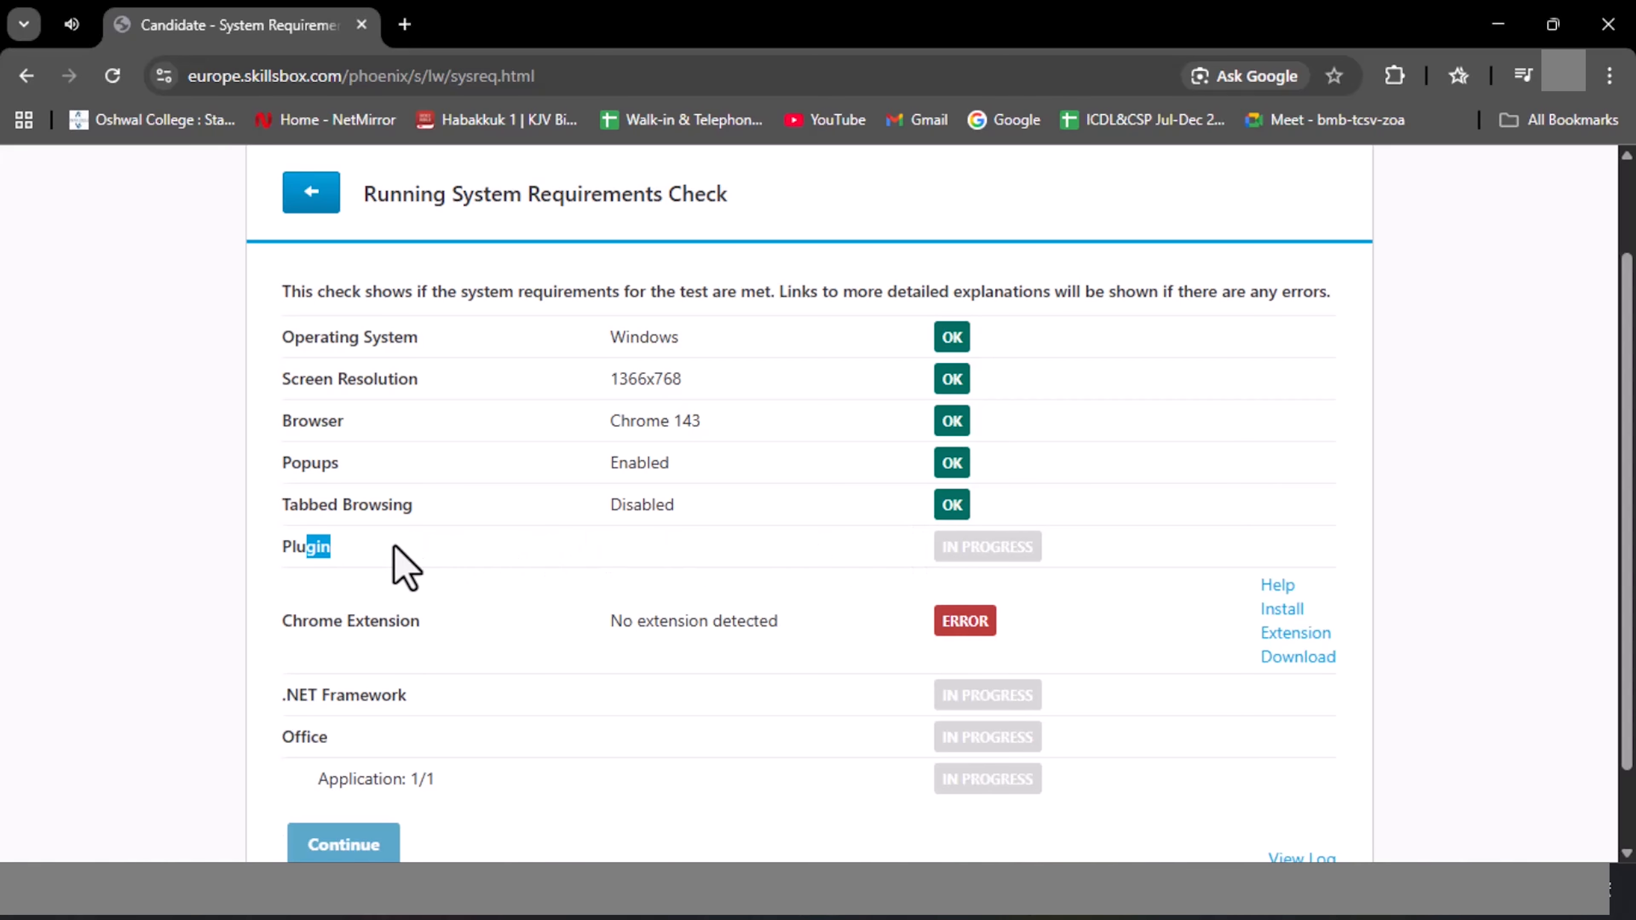
drag(284, 547, 348, 573)
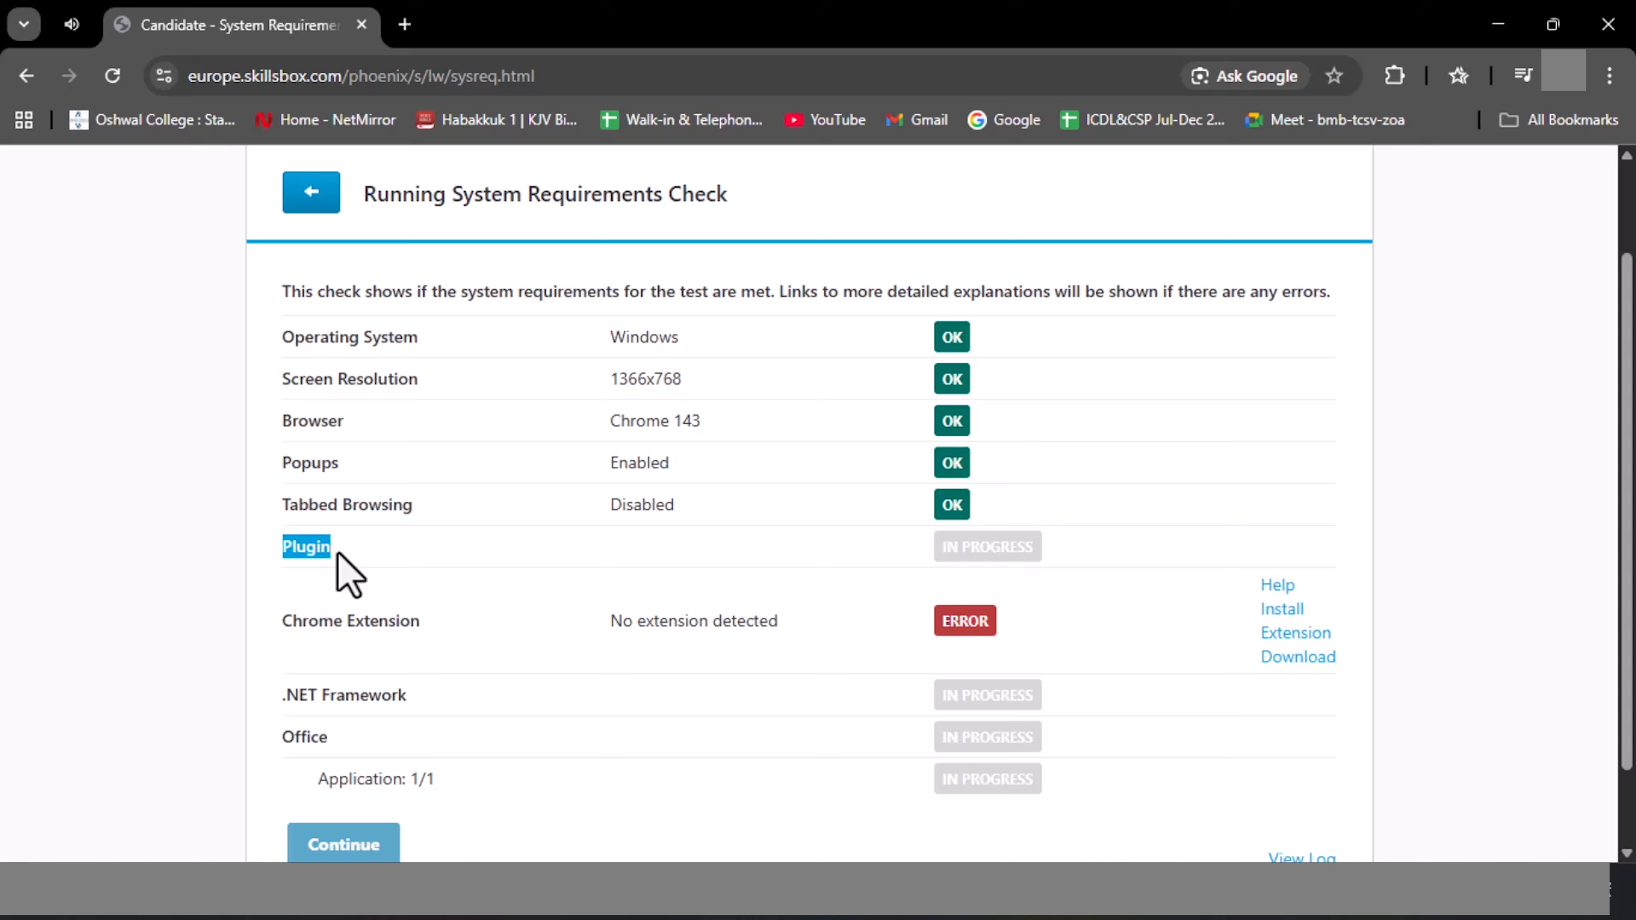
click(438, 570)
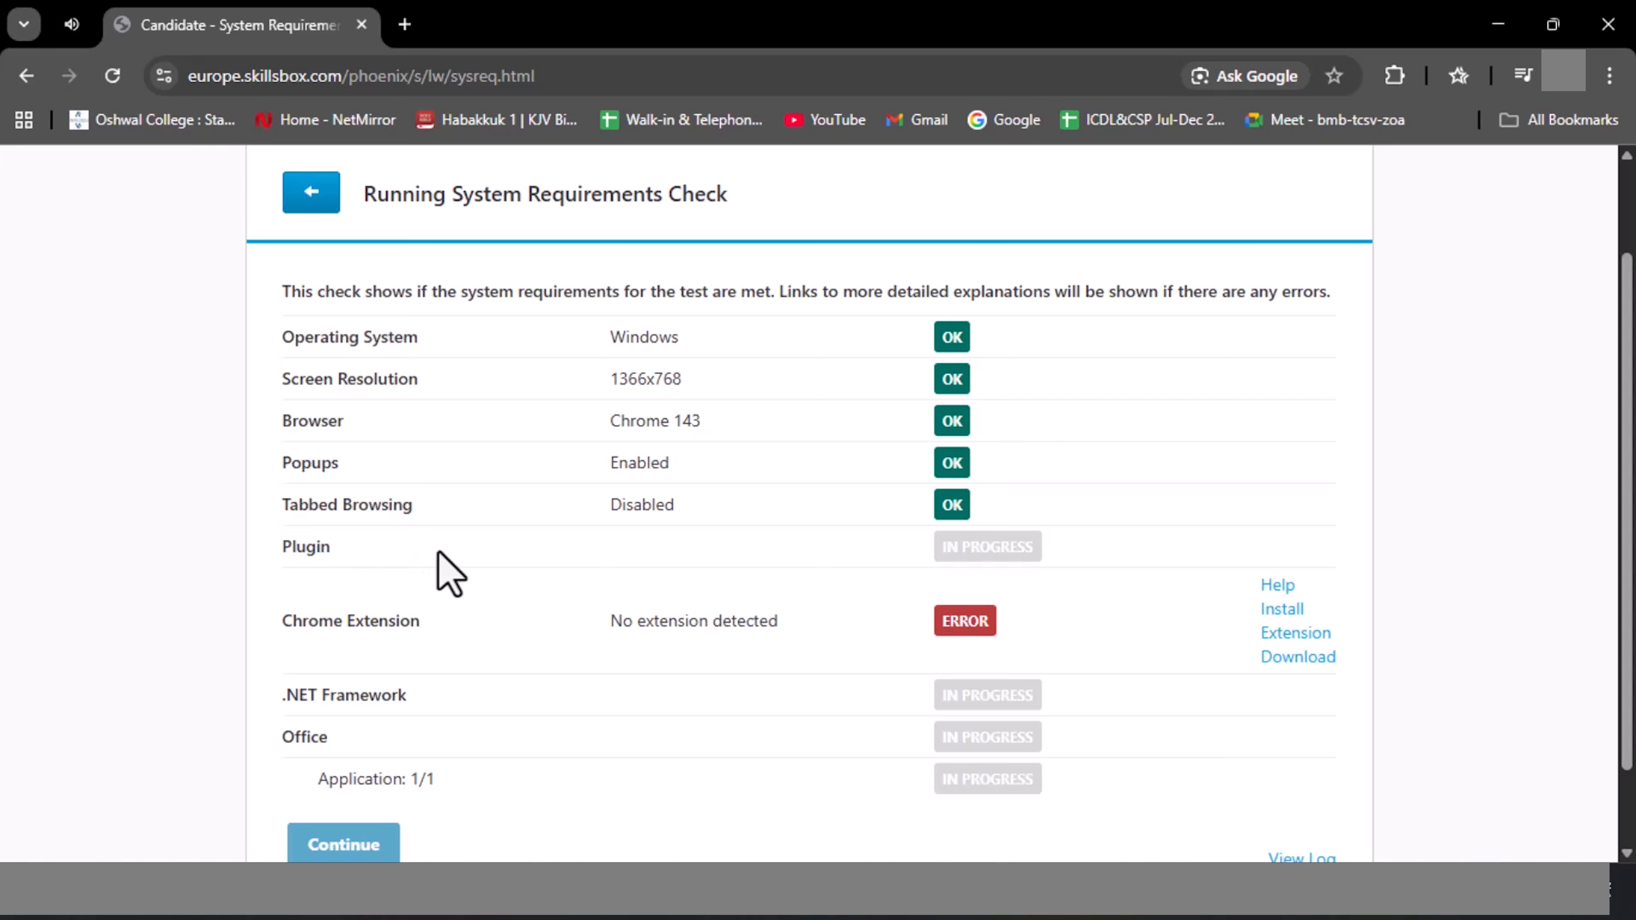
click(1610, 75)
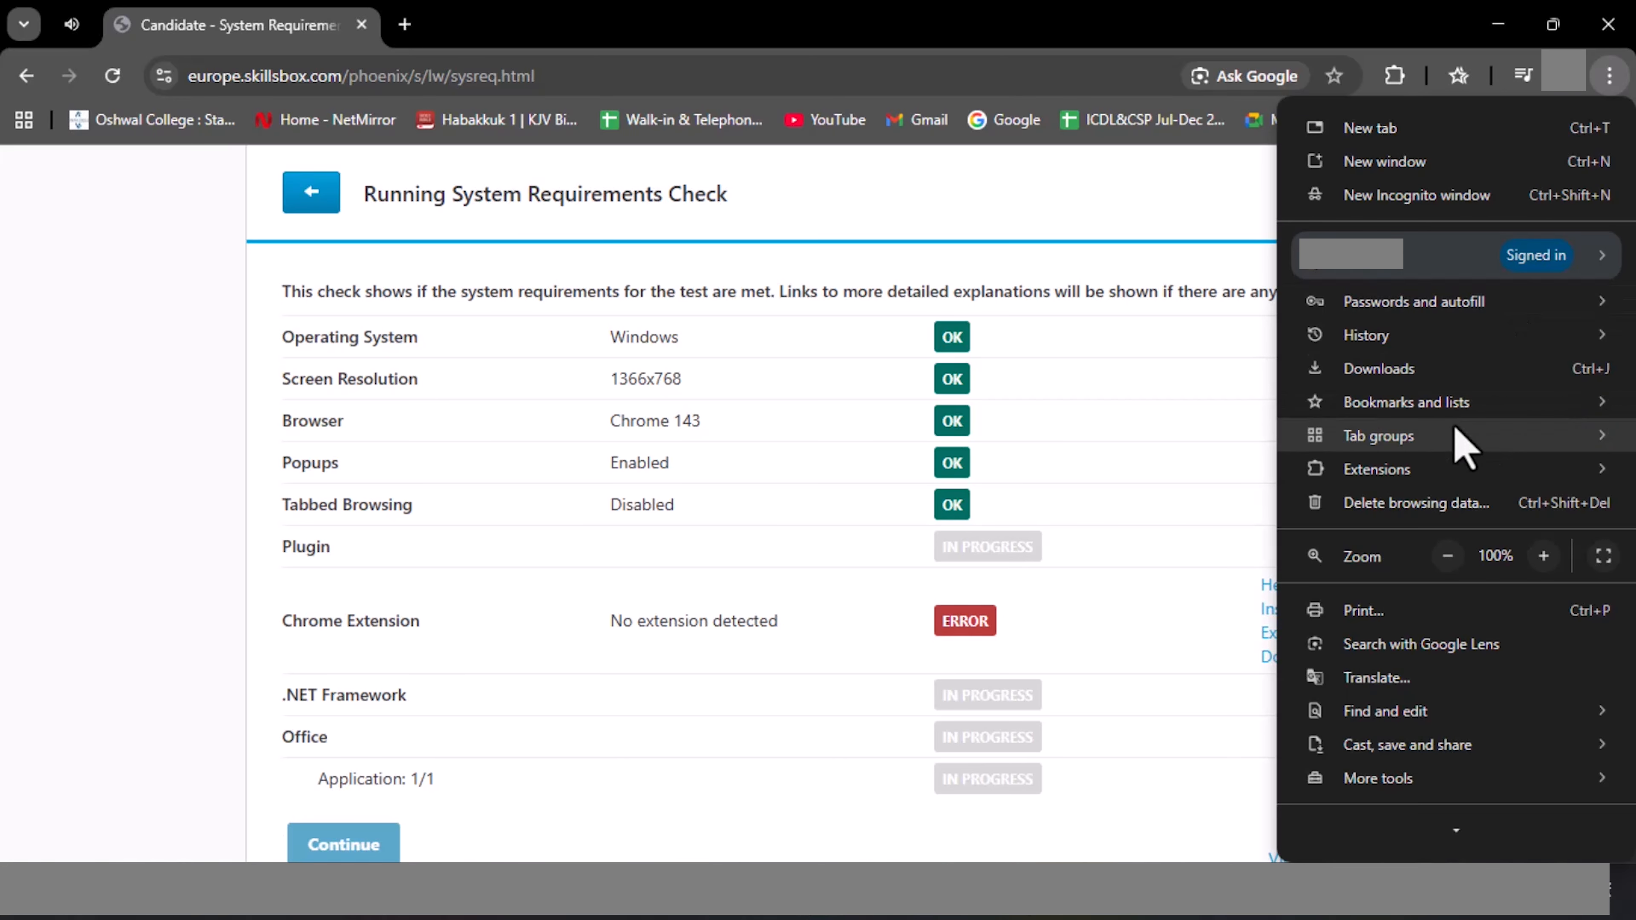
mouse_move(1457, 433)
mouse_move(1386, 481)
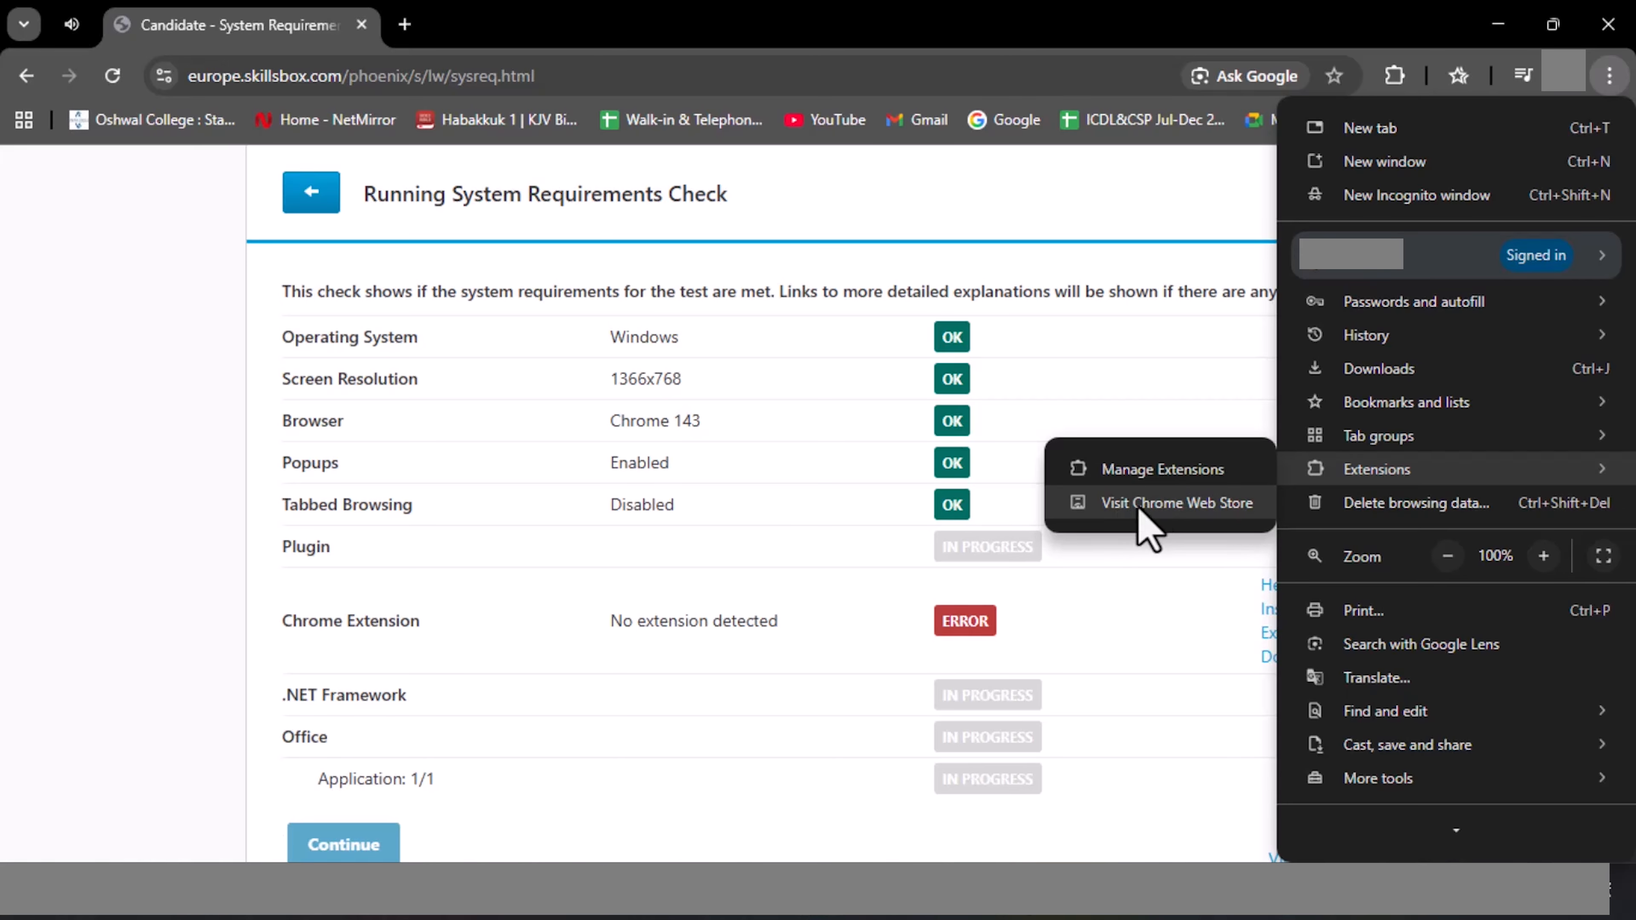
click(1186, 514)
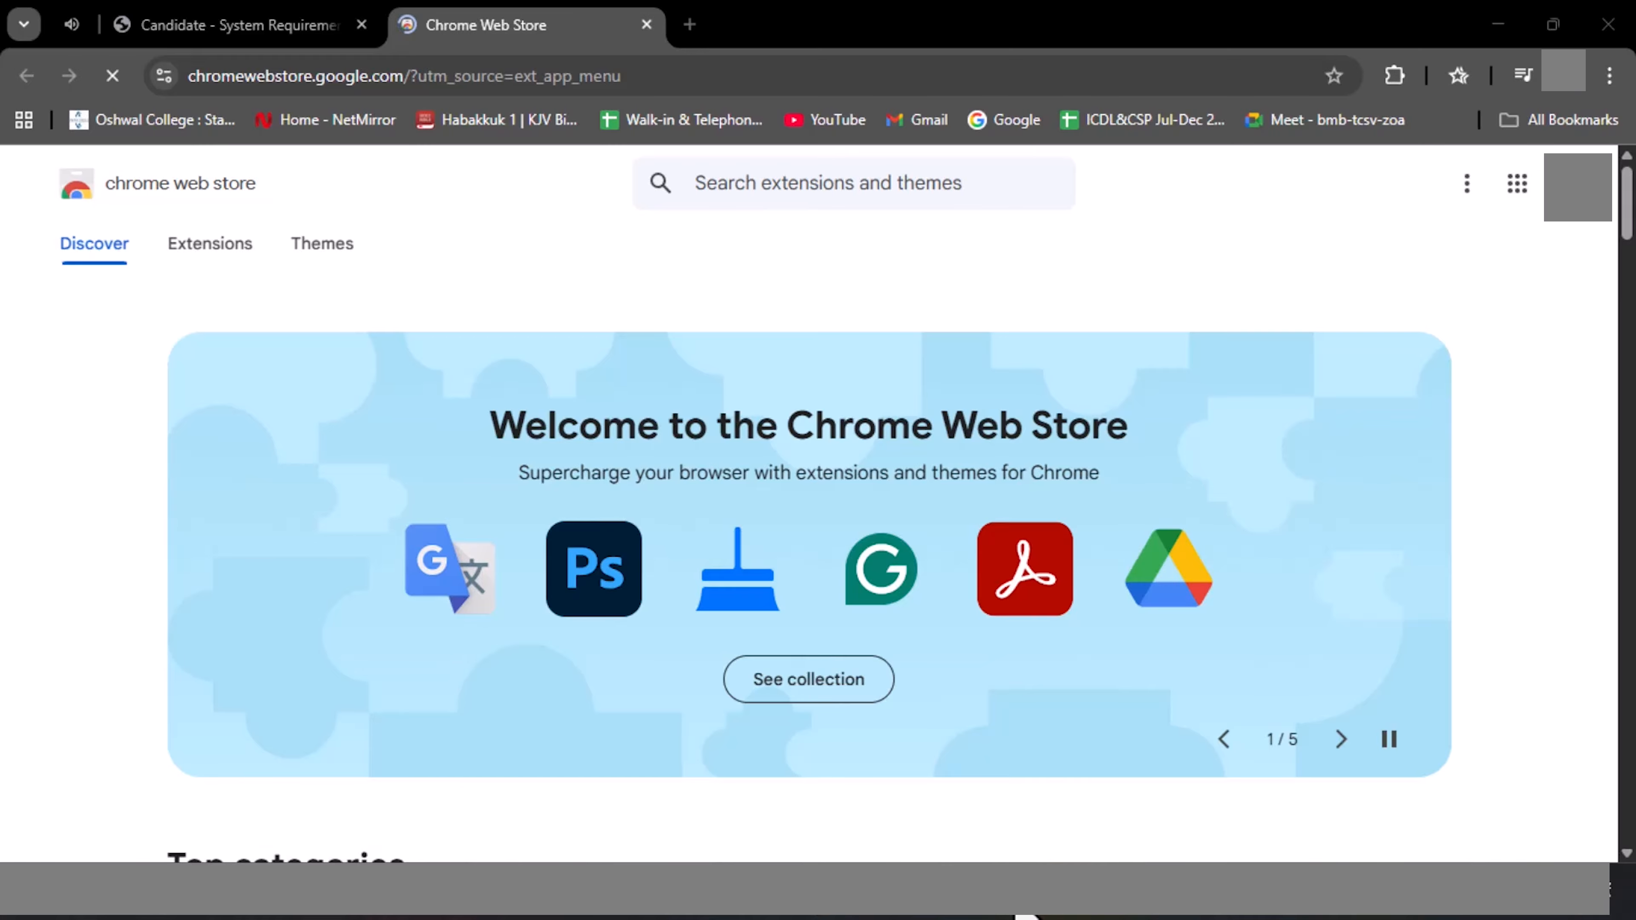
- Search the Chrome Web Store for "PSI"
click(746, 183)
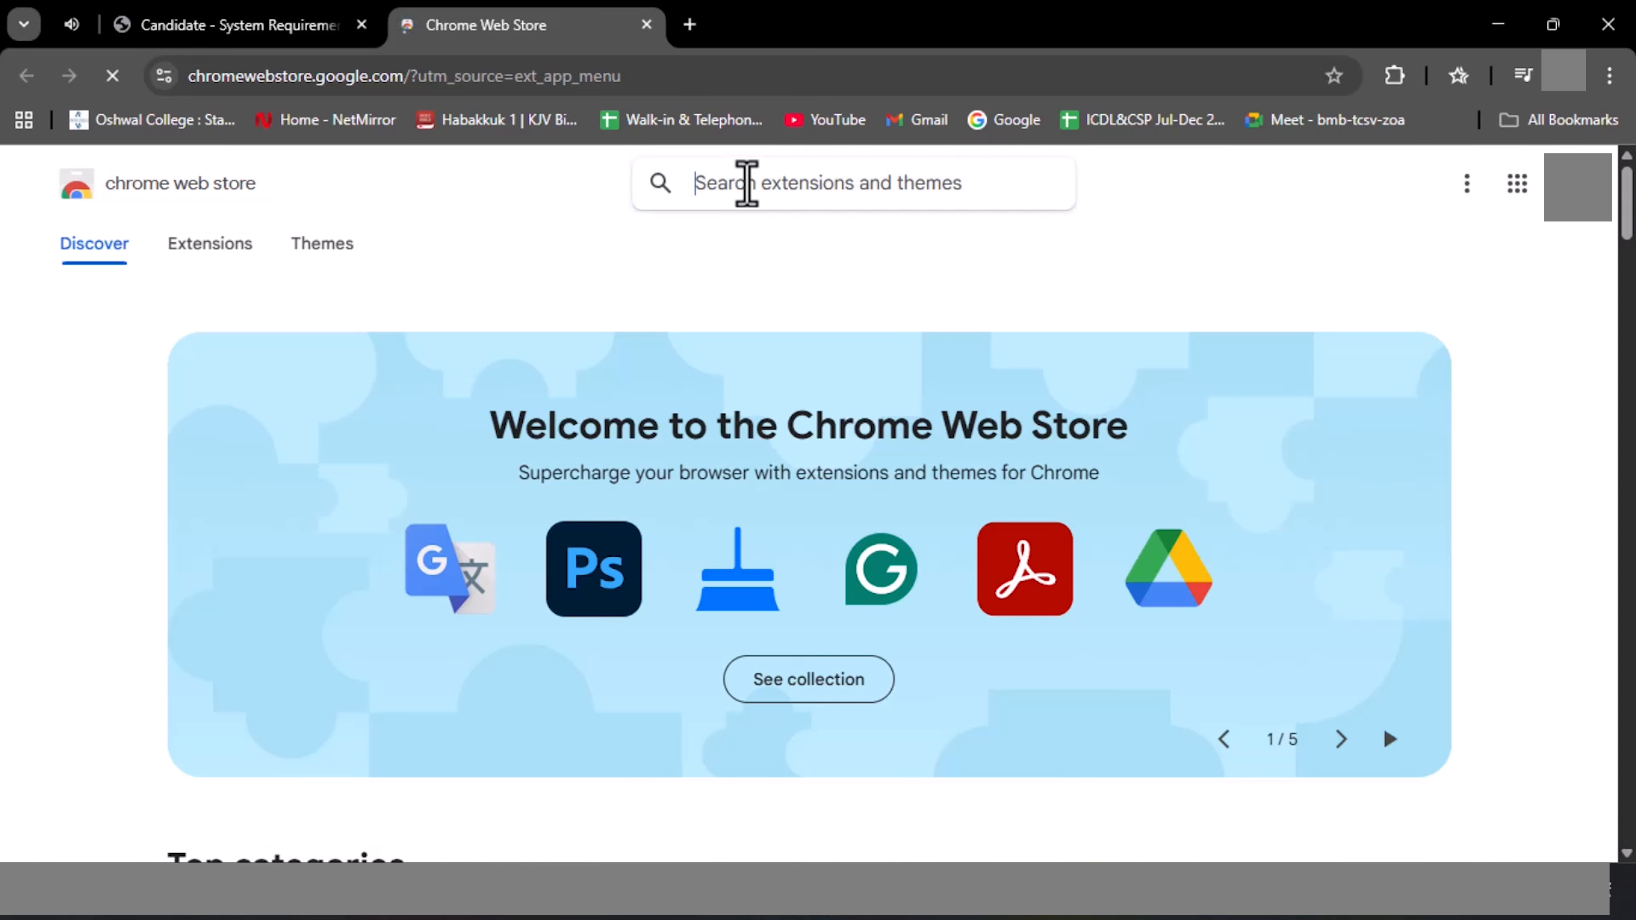
text(P)
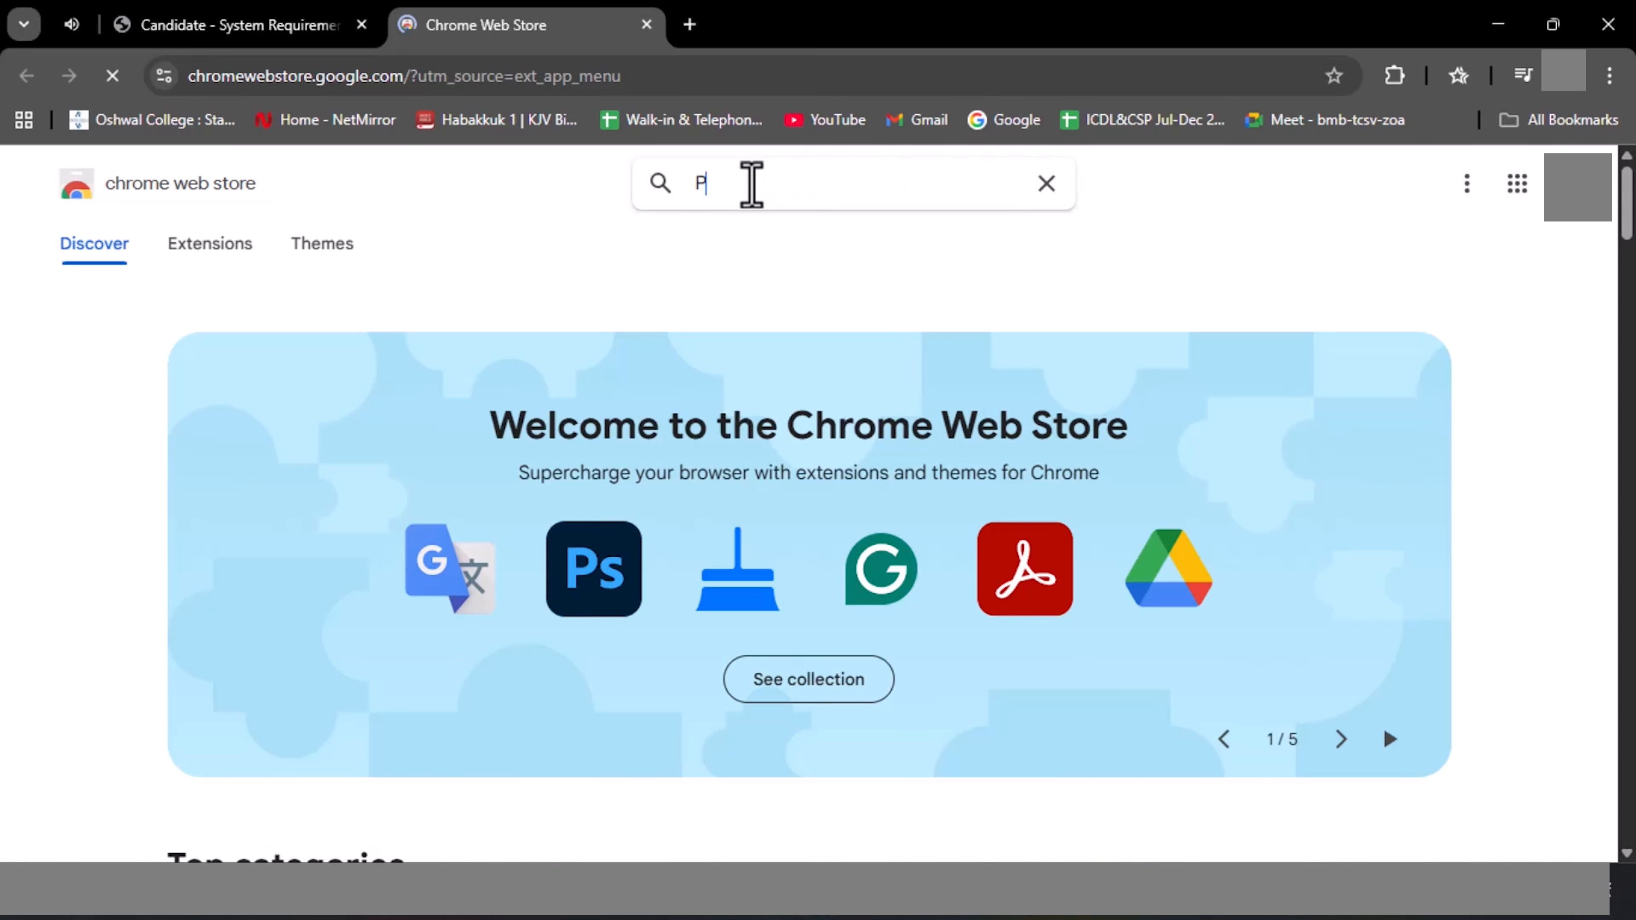
text(SO)
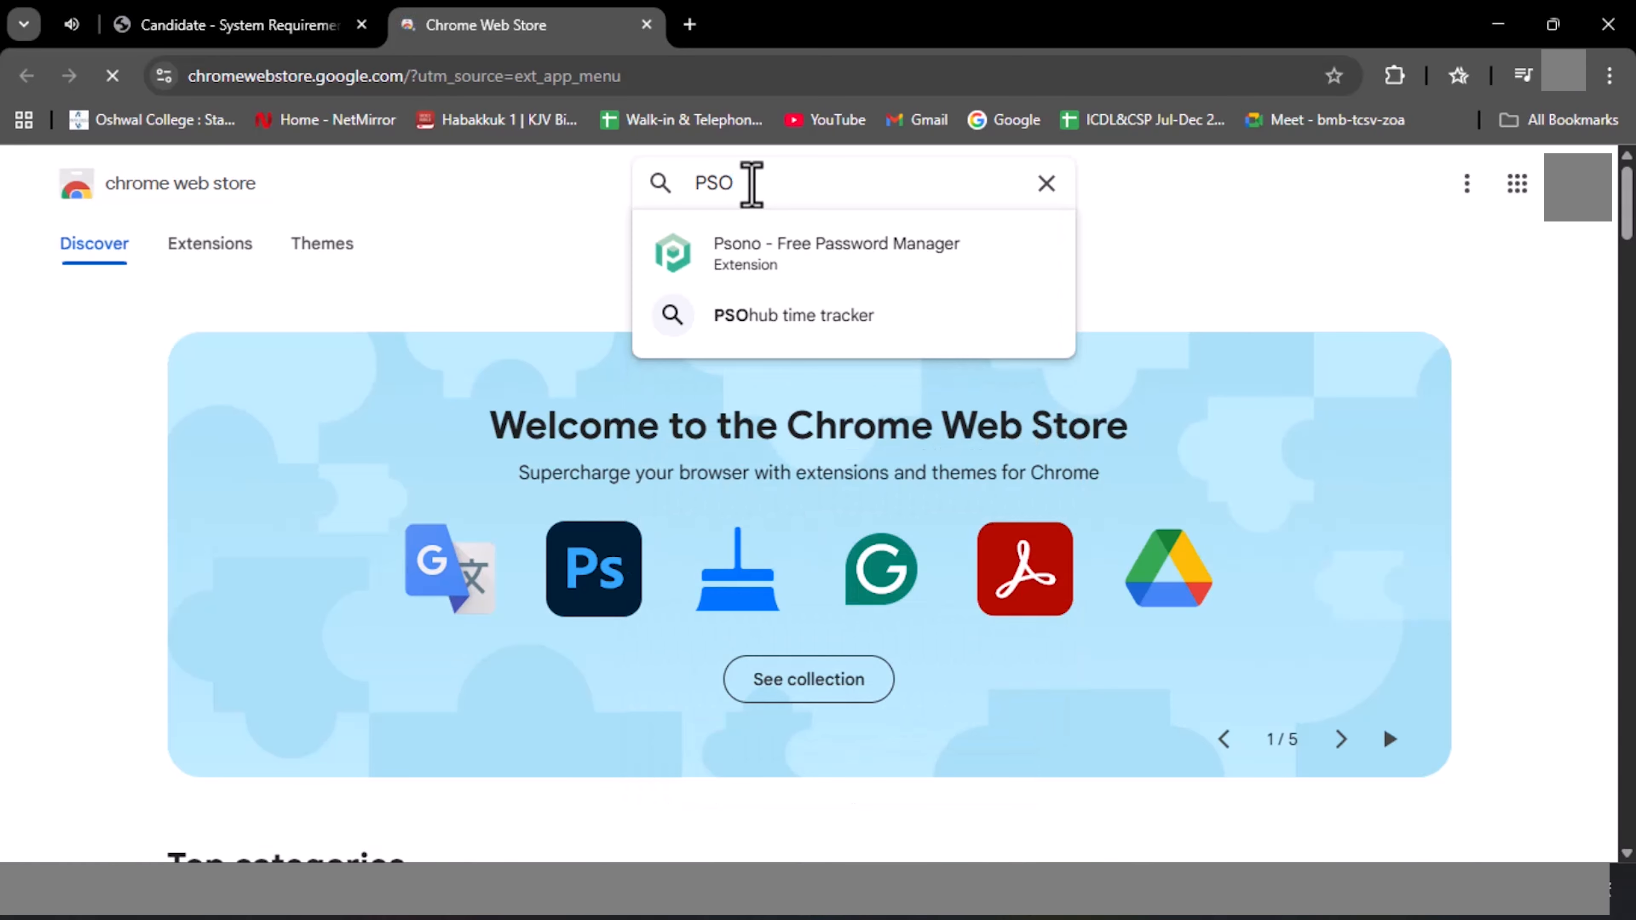
key(BackSpace)
text(I)
double_click(702, 181)
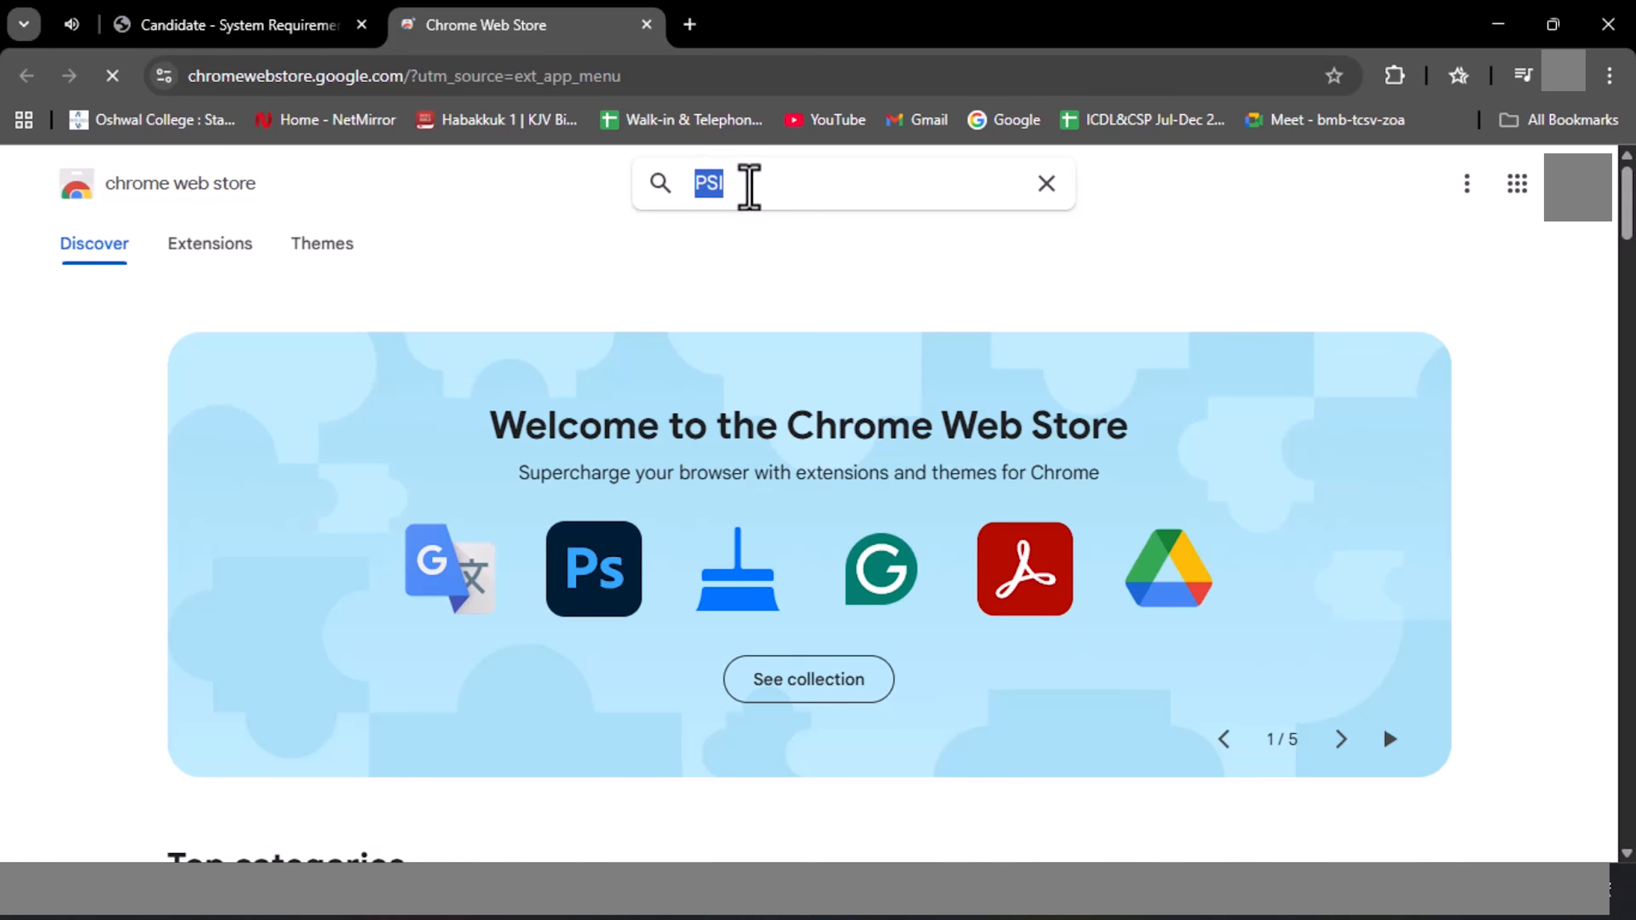
click(796, 190)
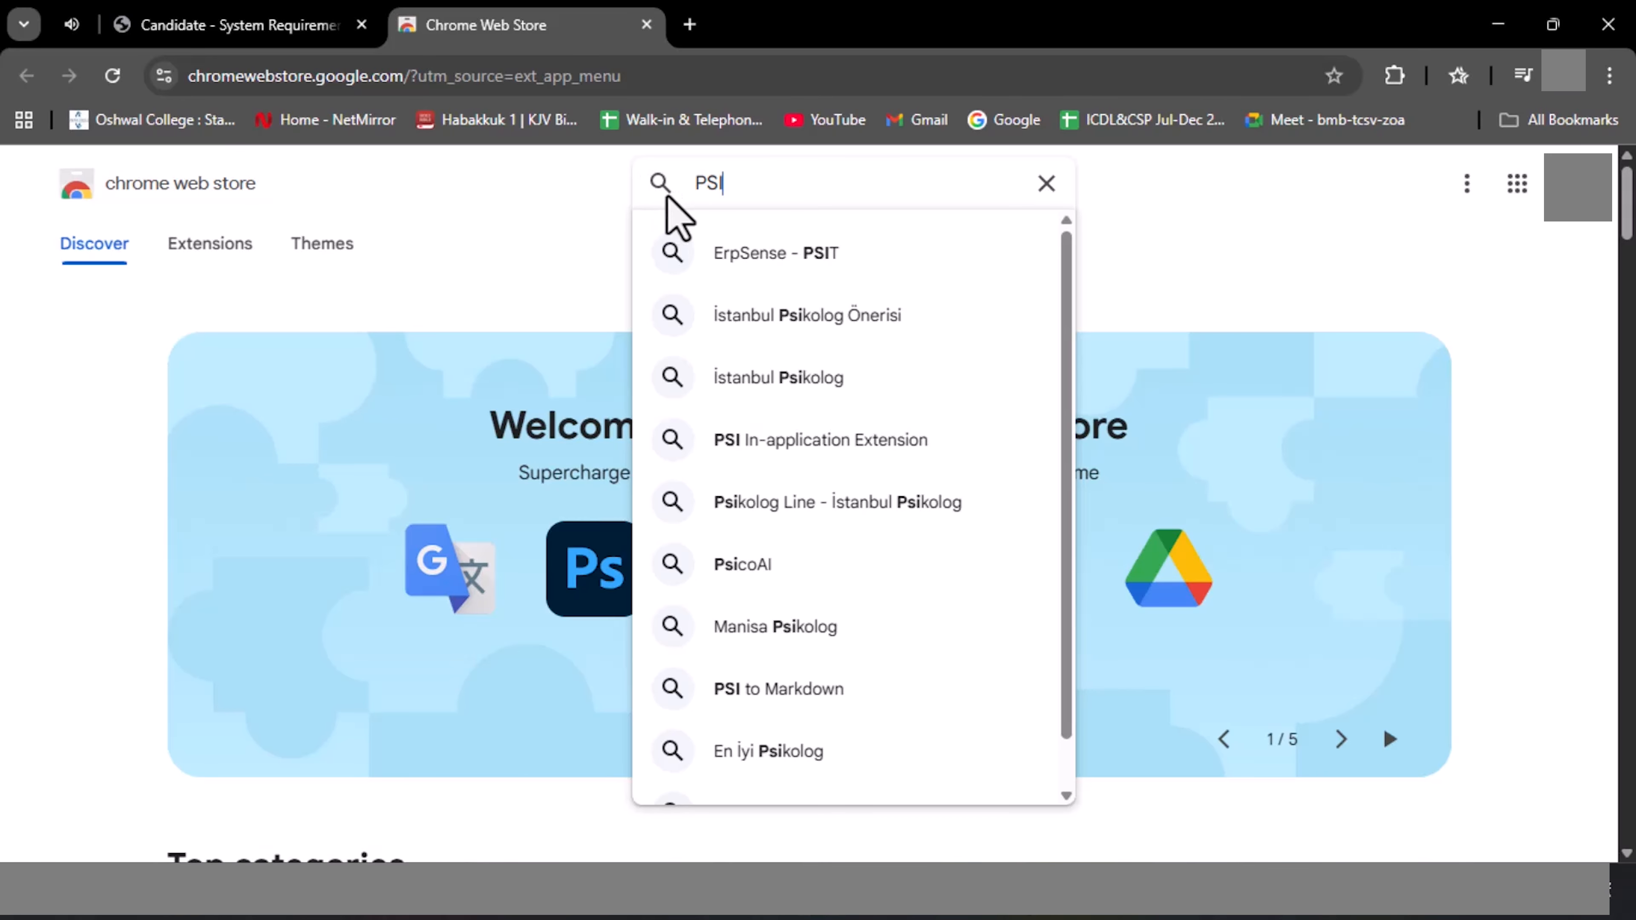
click(743, 187)
key(Return)
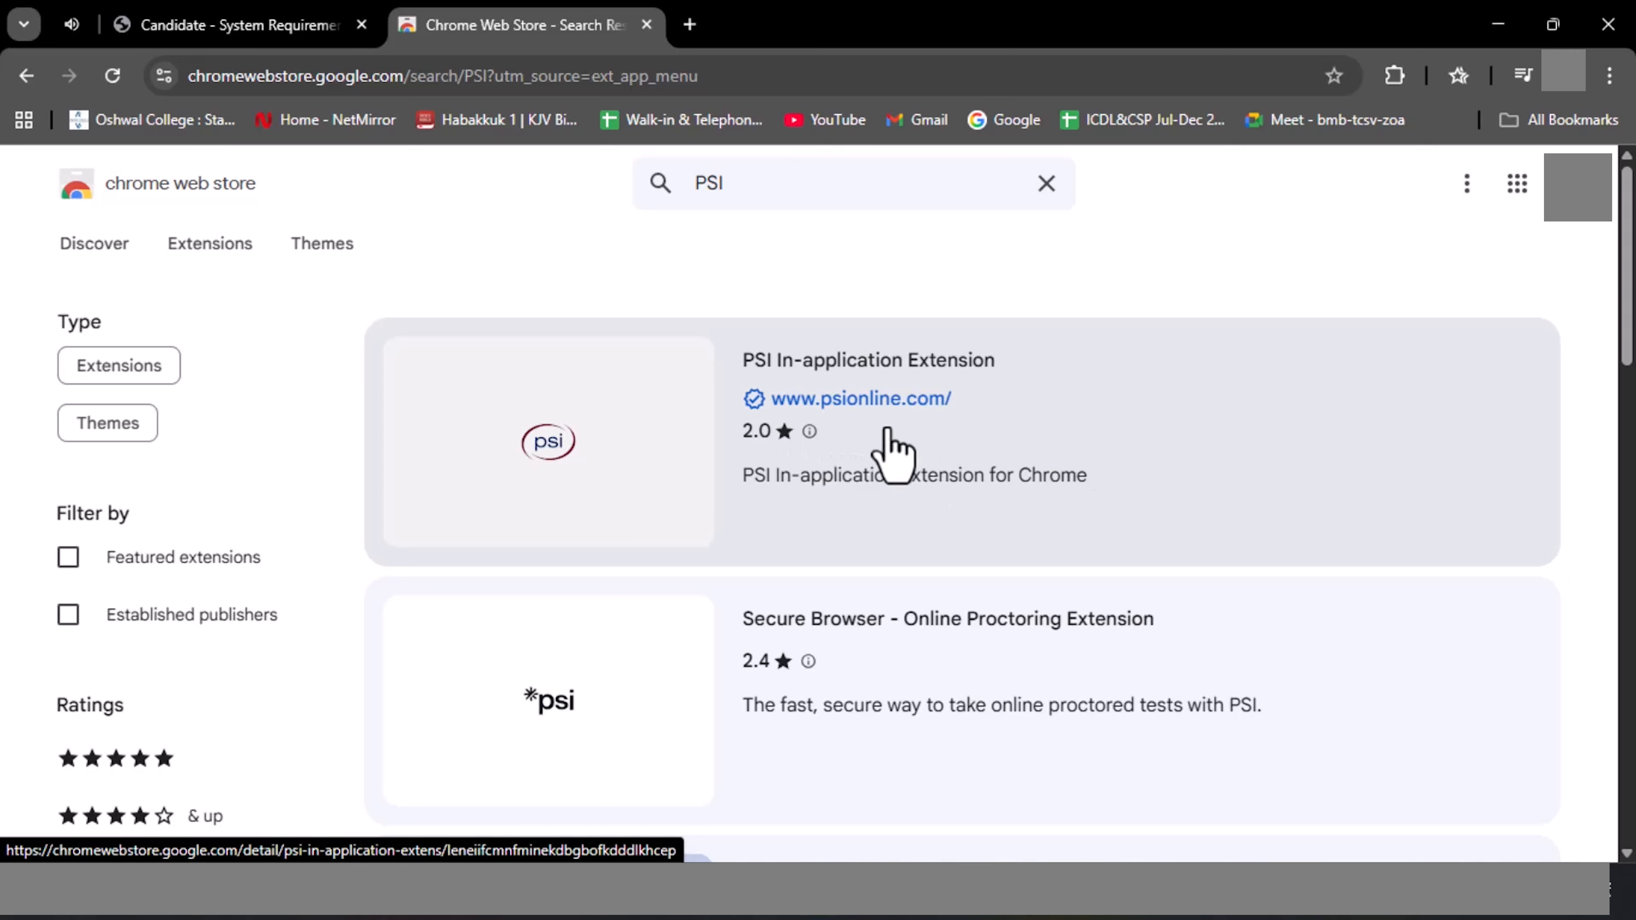
- Add the PSI In-application Extension to Chrome and close the web store
click(870, 445)
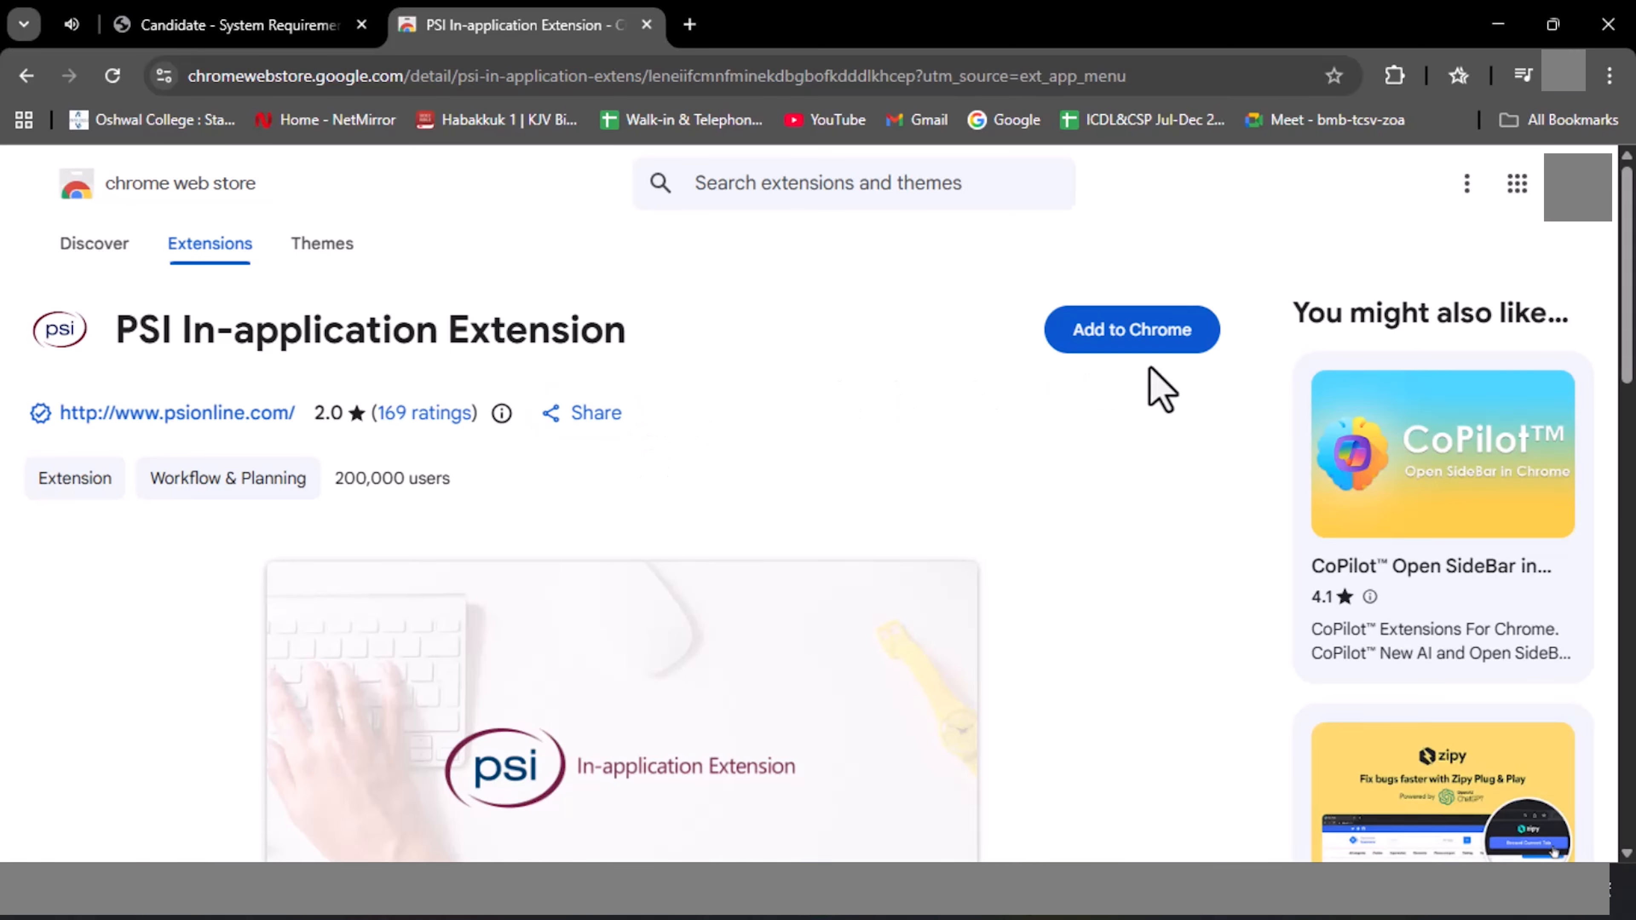
click(1122, 340)
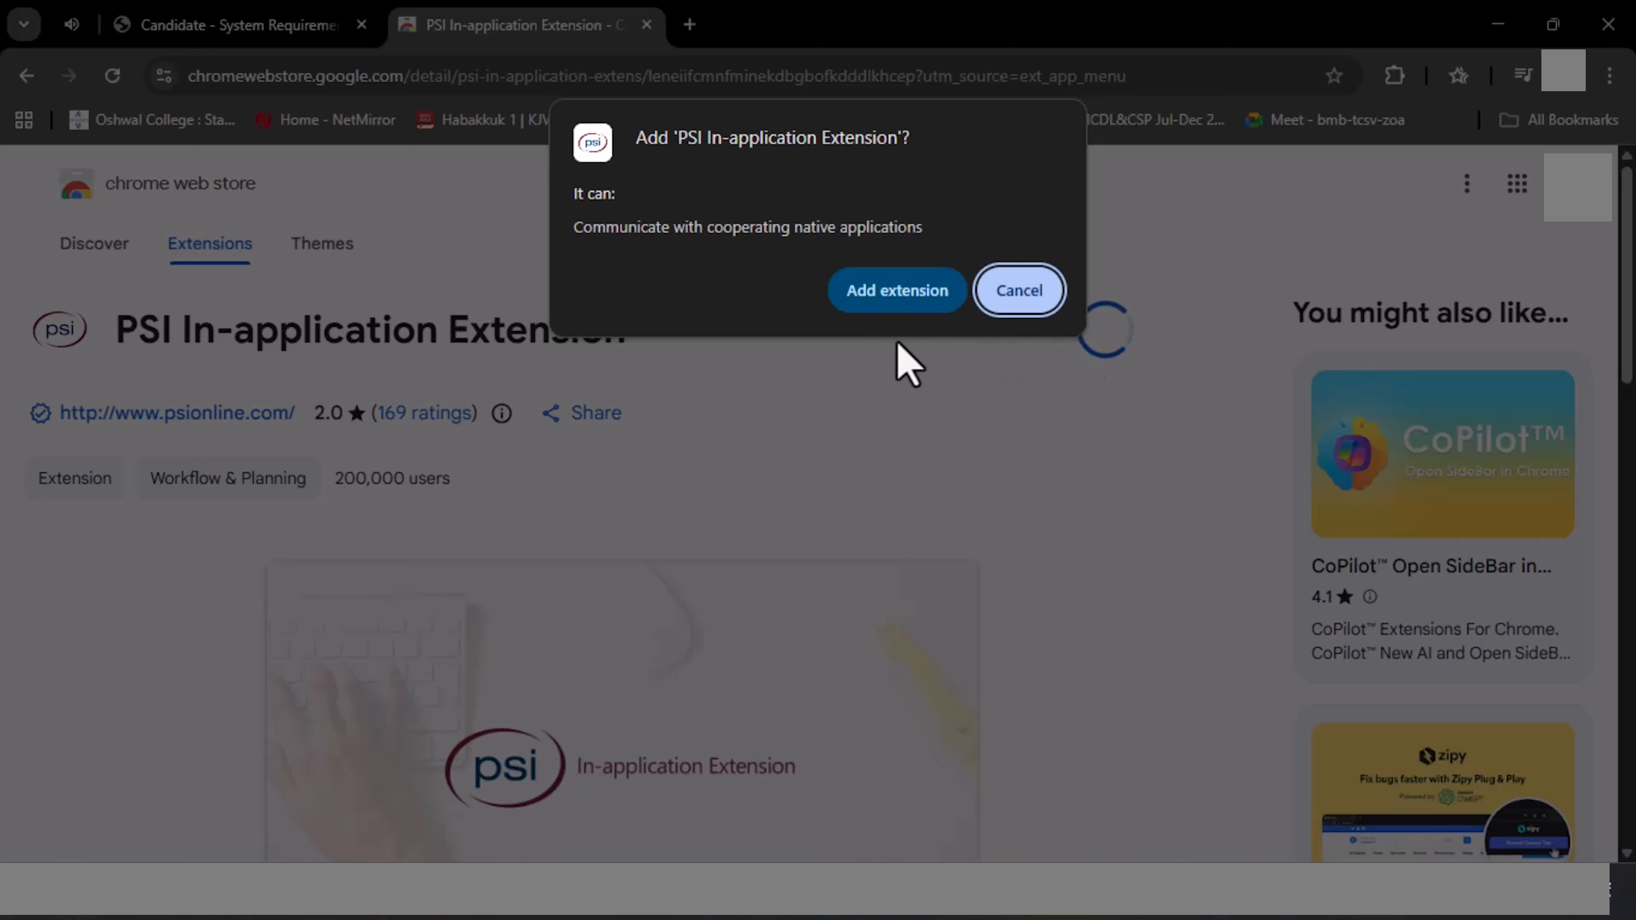
click(885, 292)
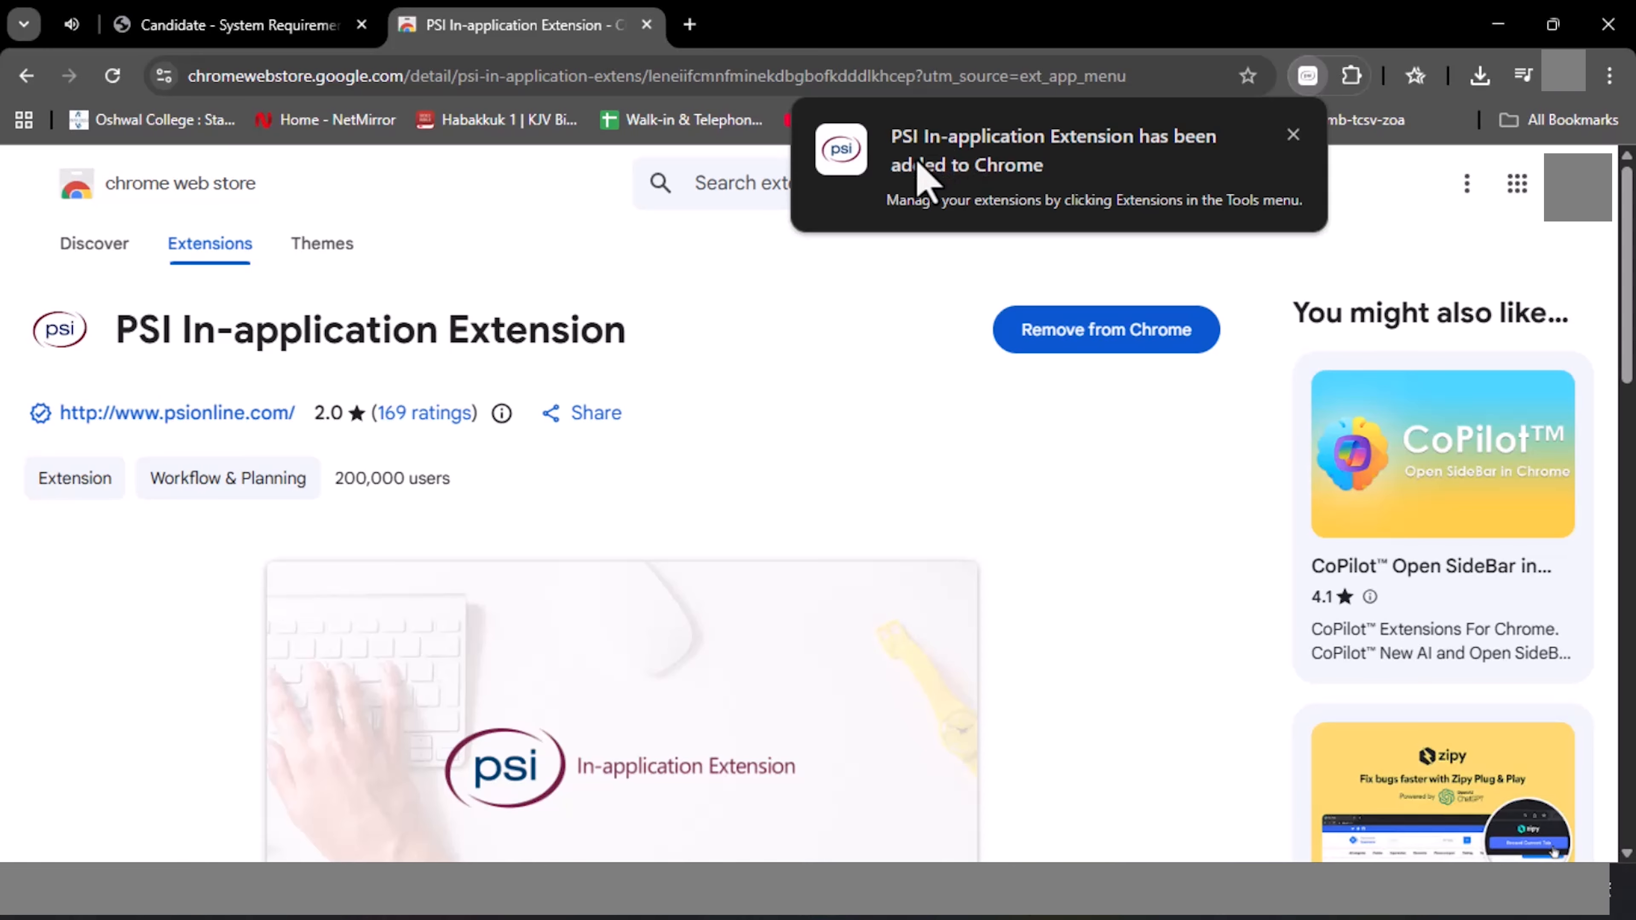
click(1294, 135)
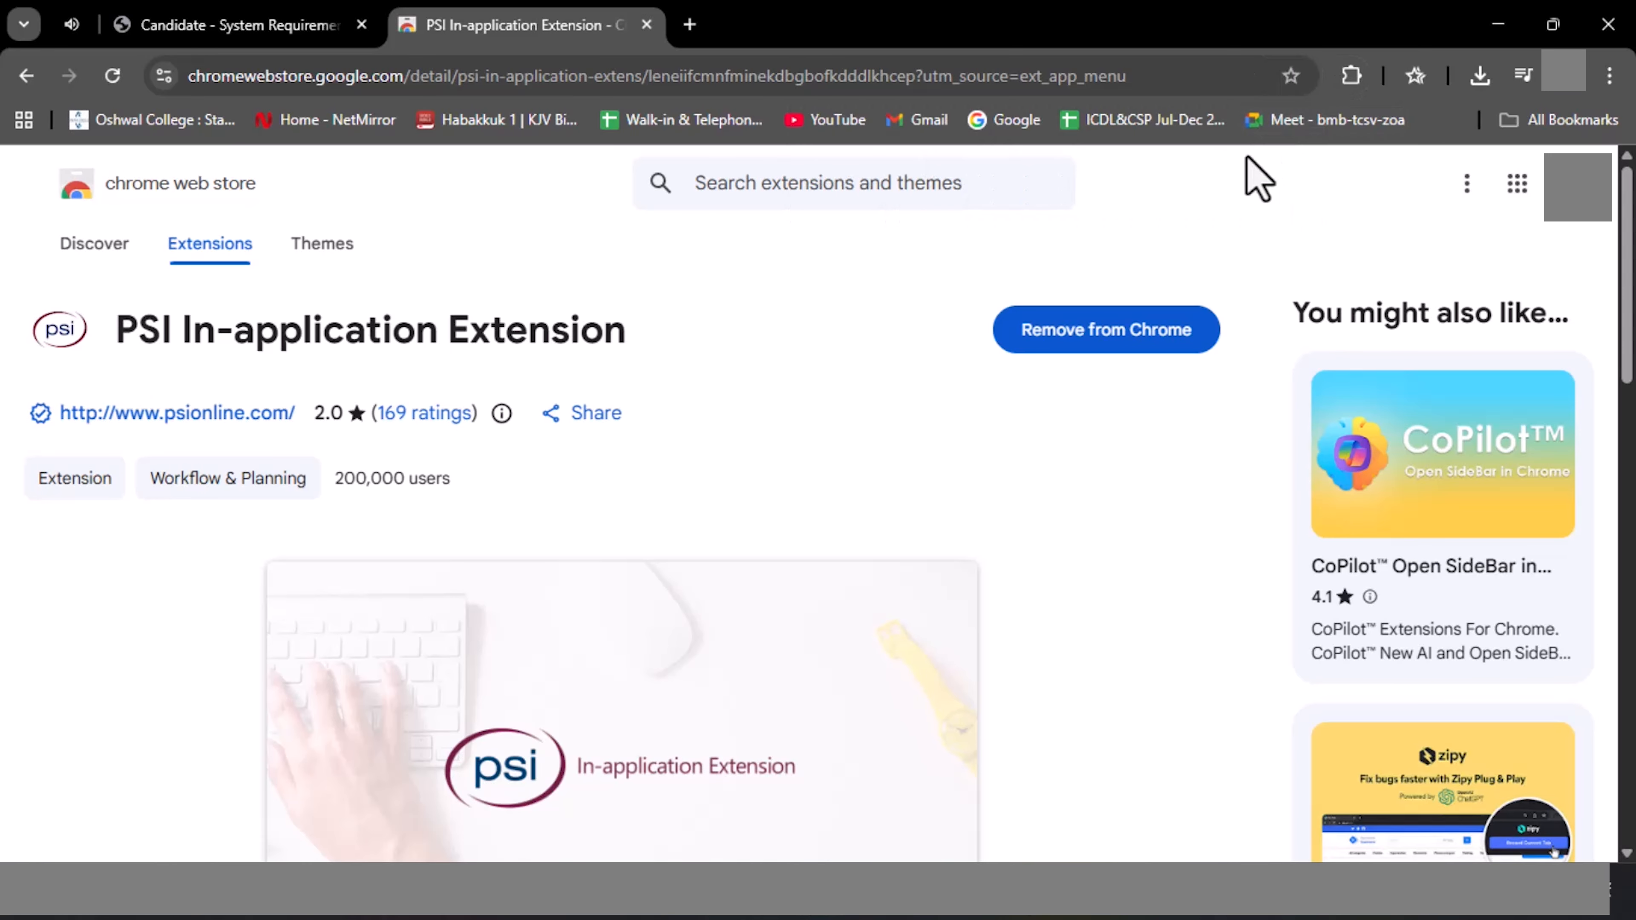
click(646, 24)
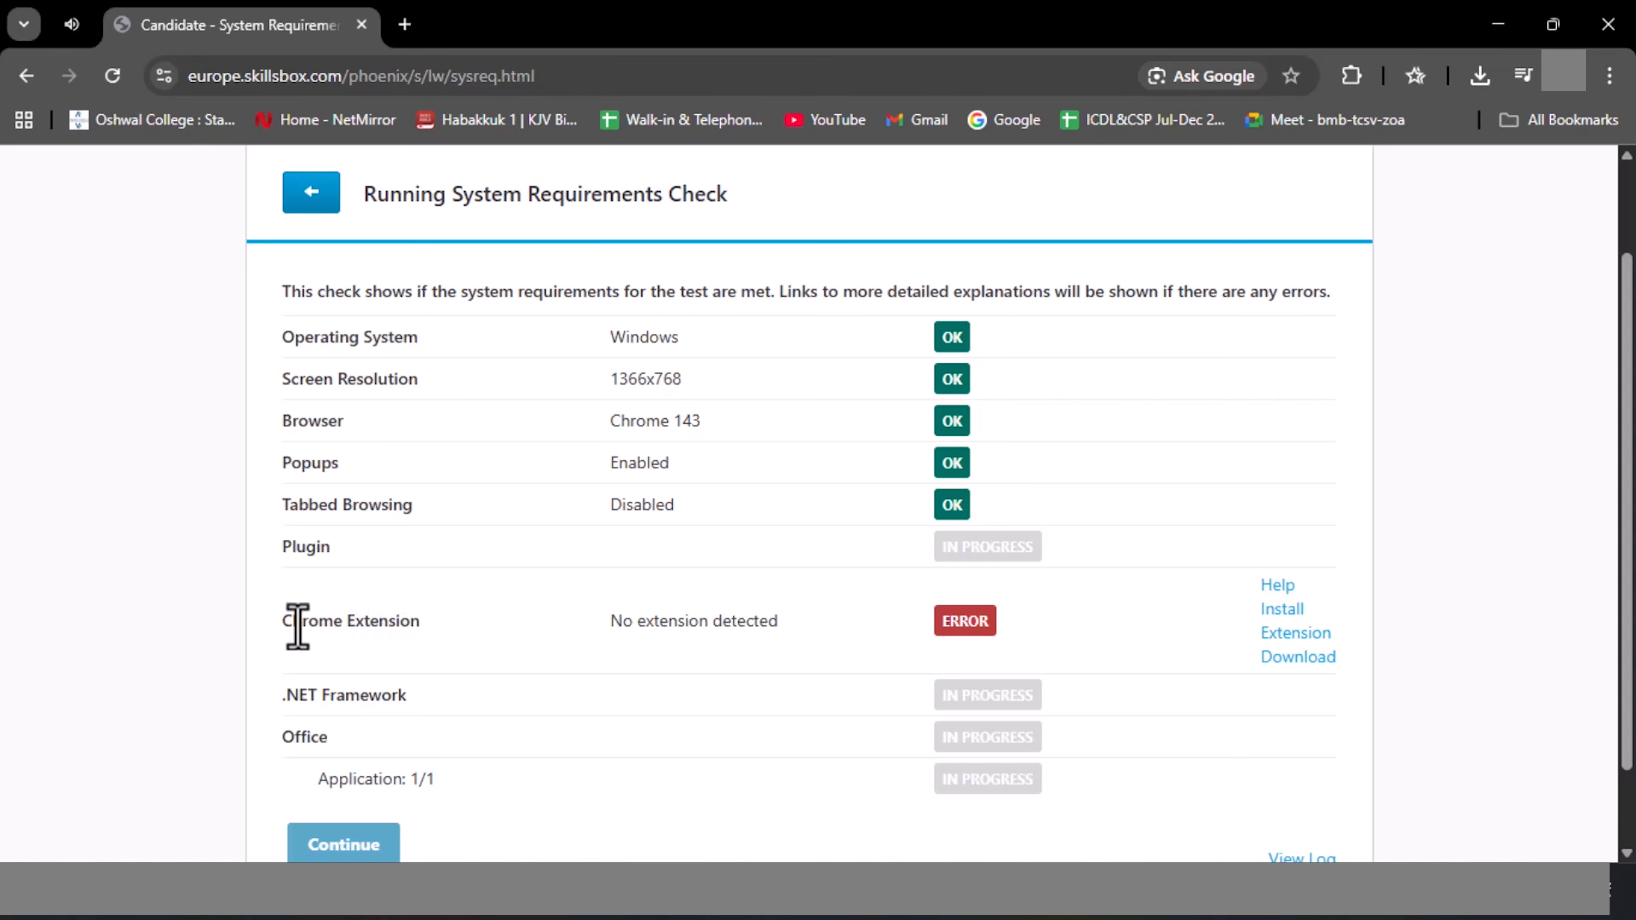
- Download PSIIAPlugin.msi from the Chrome Extension row and install the PSI In-application Plugin with its setup wizard
drag(289, 622, 445, 636)
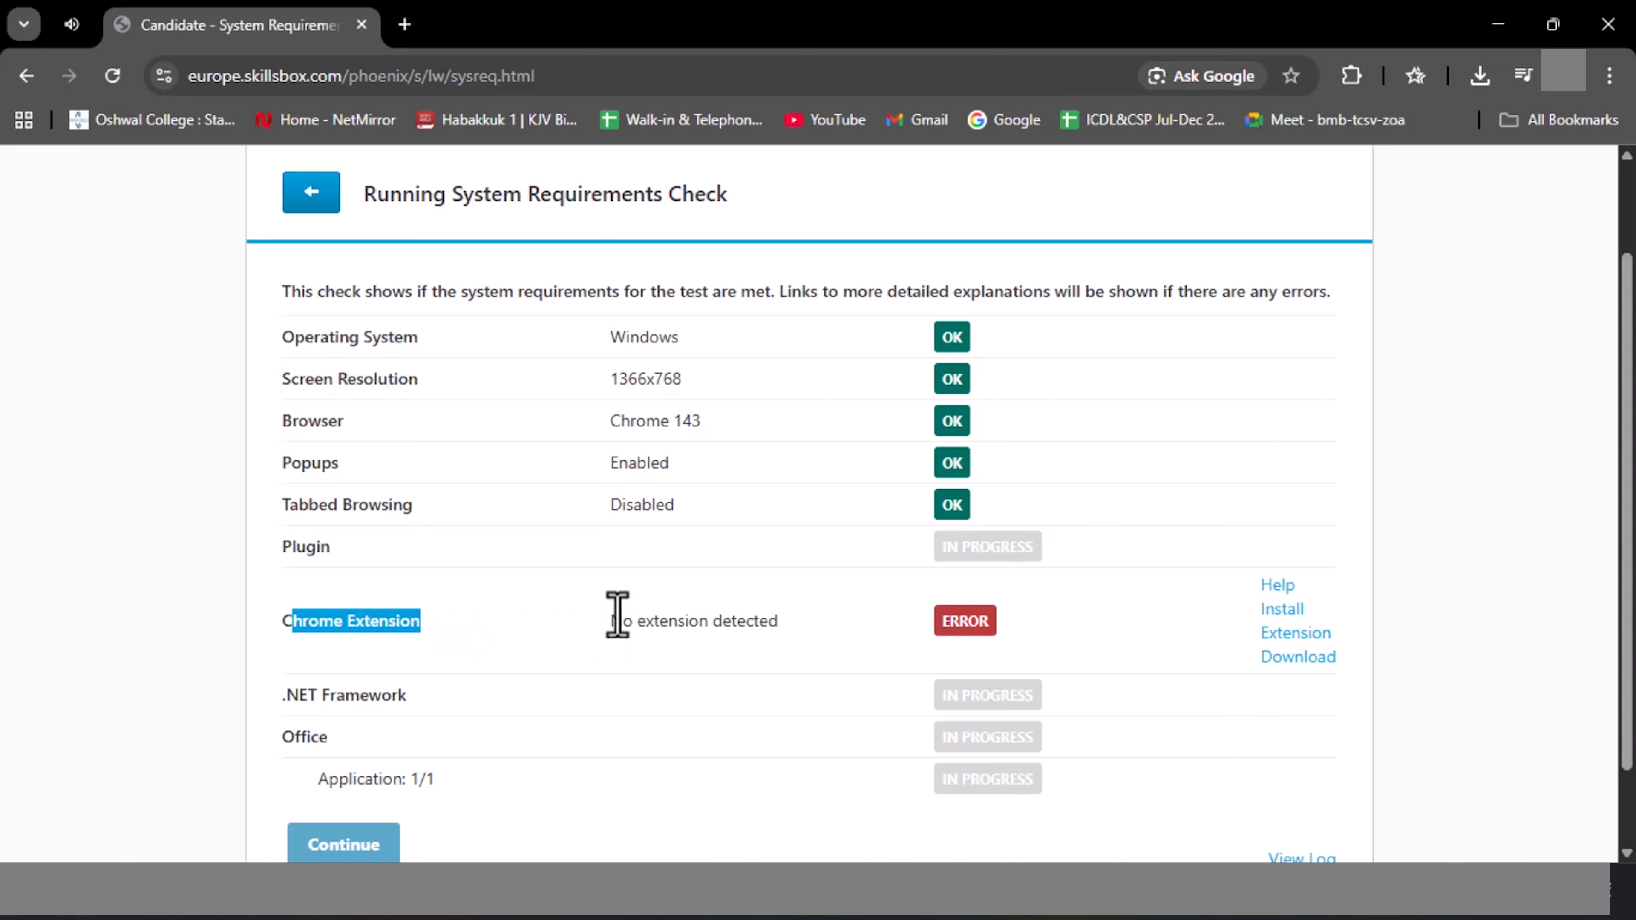
drag(622, 621, 793, 614)
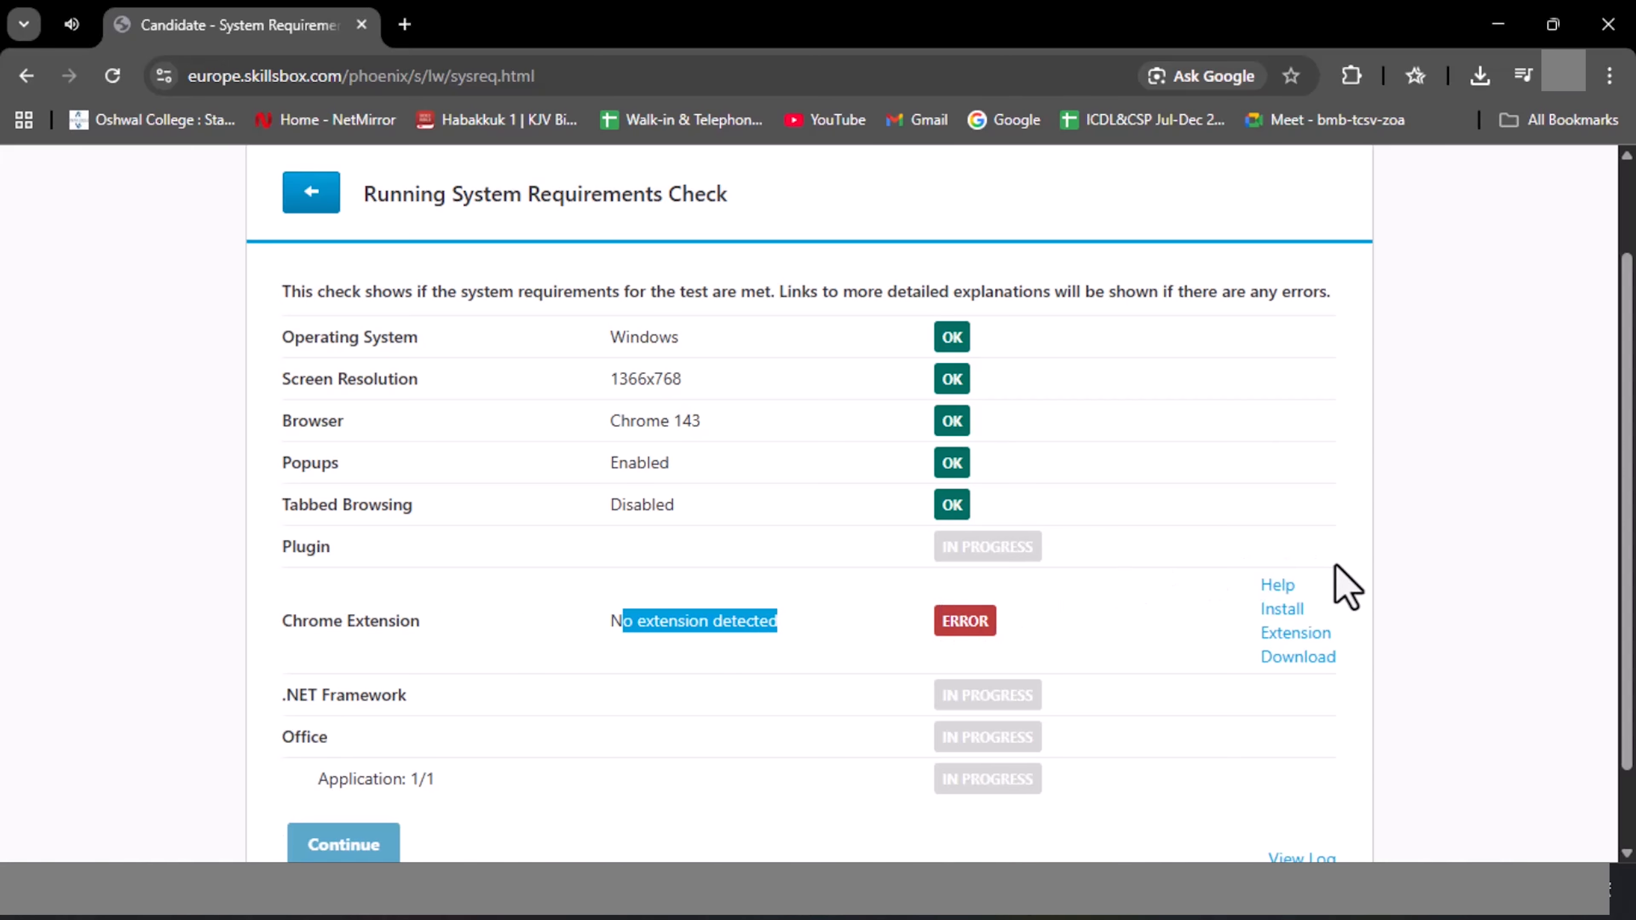
click(1289, 664)
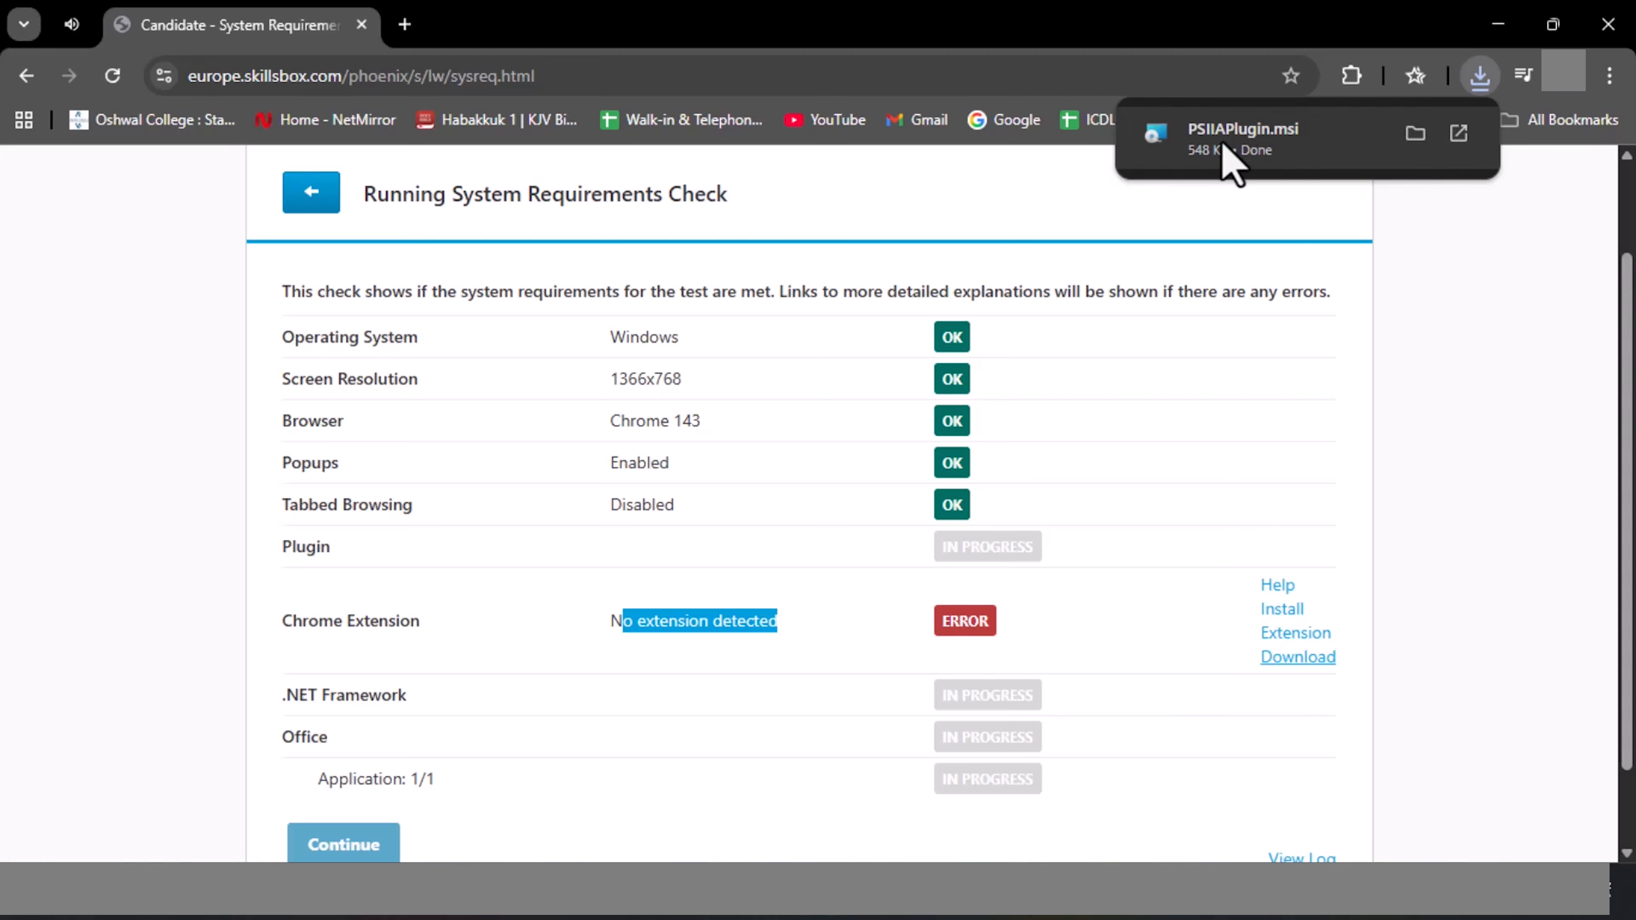
click(1271, 142)
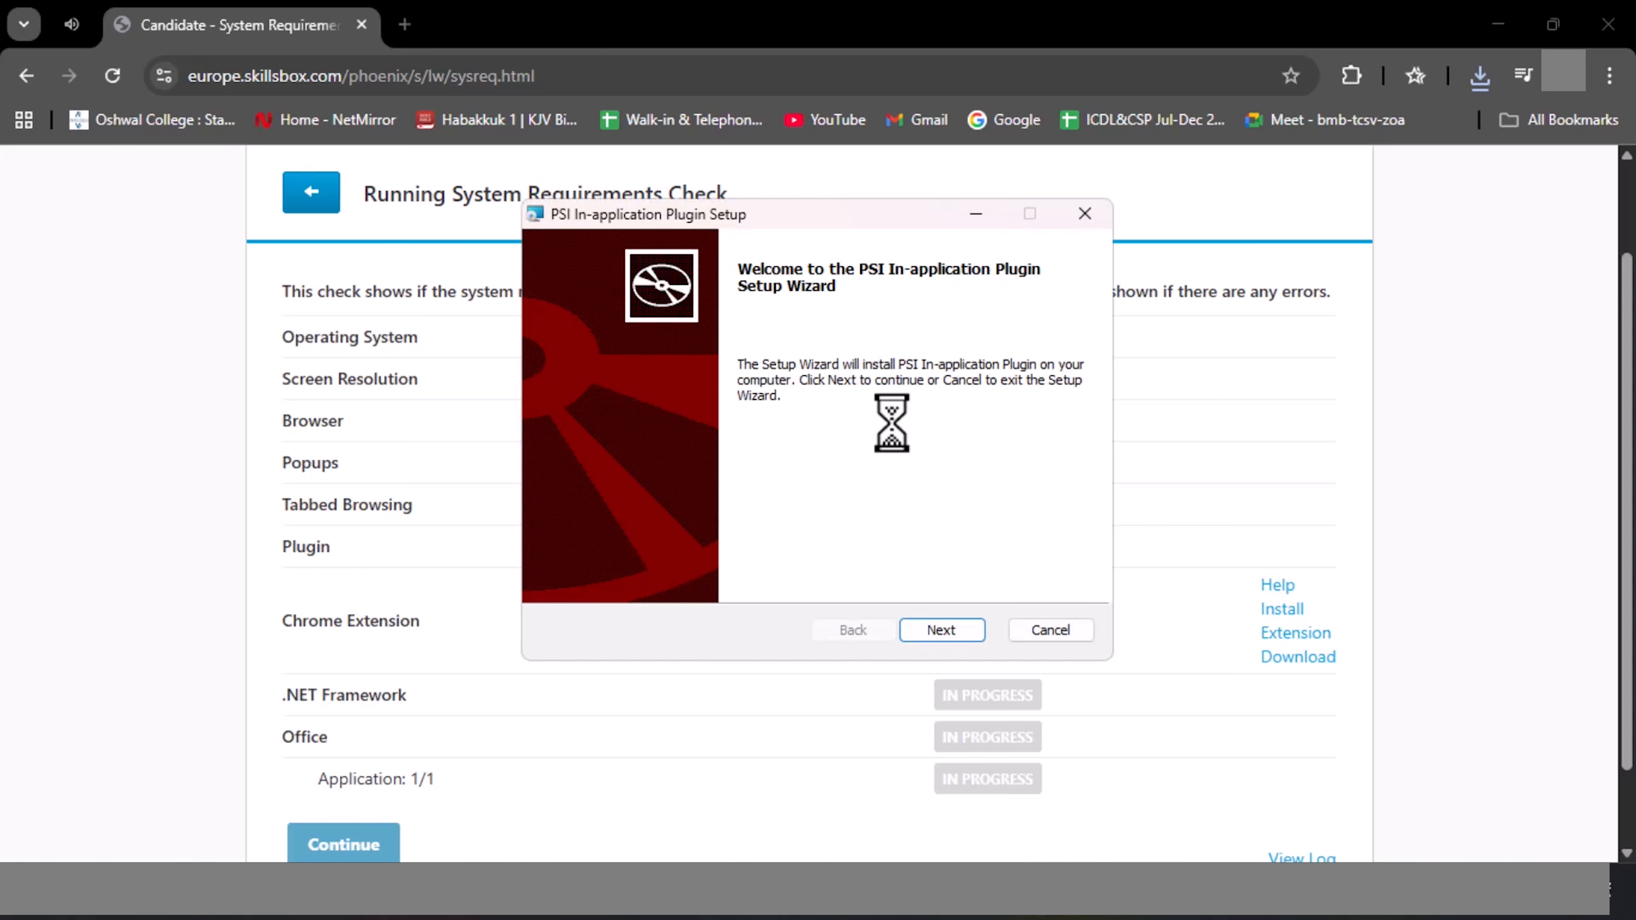
click(959, 635)
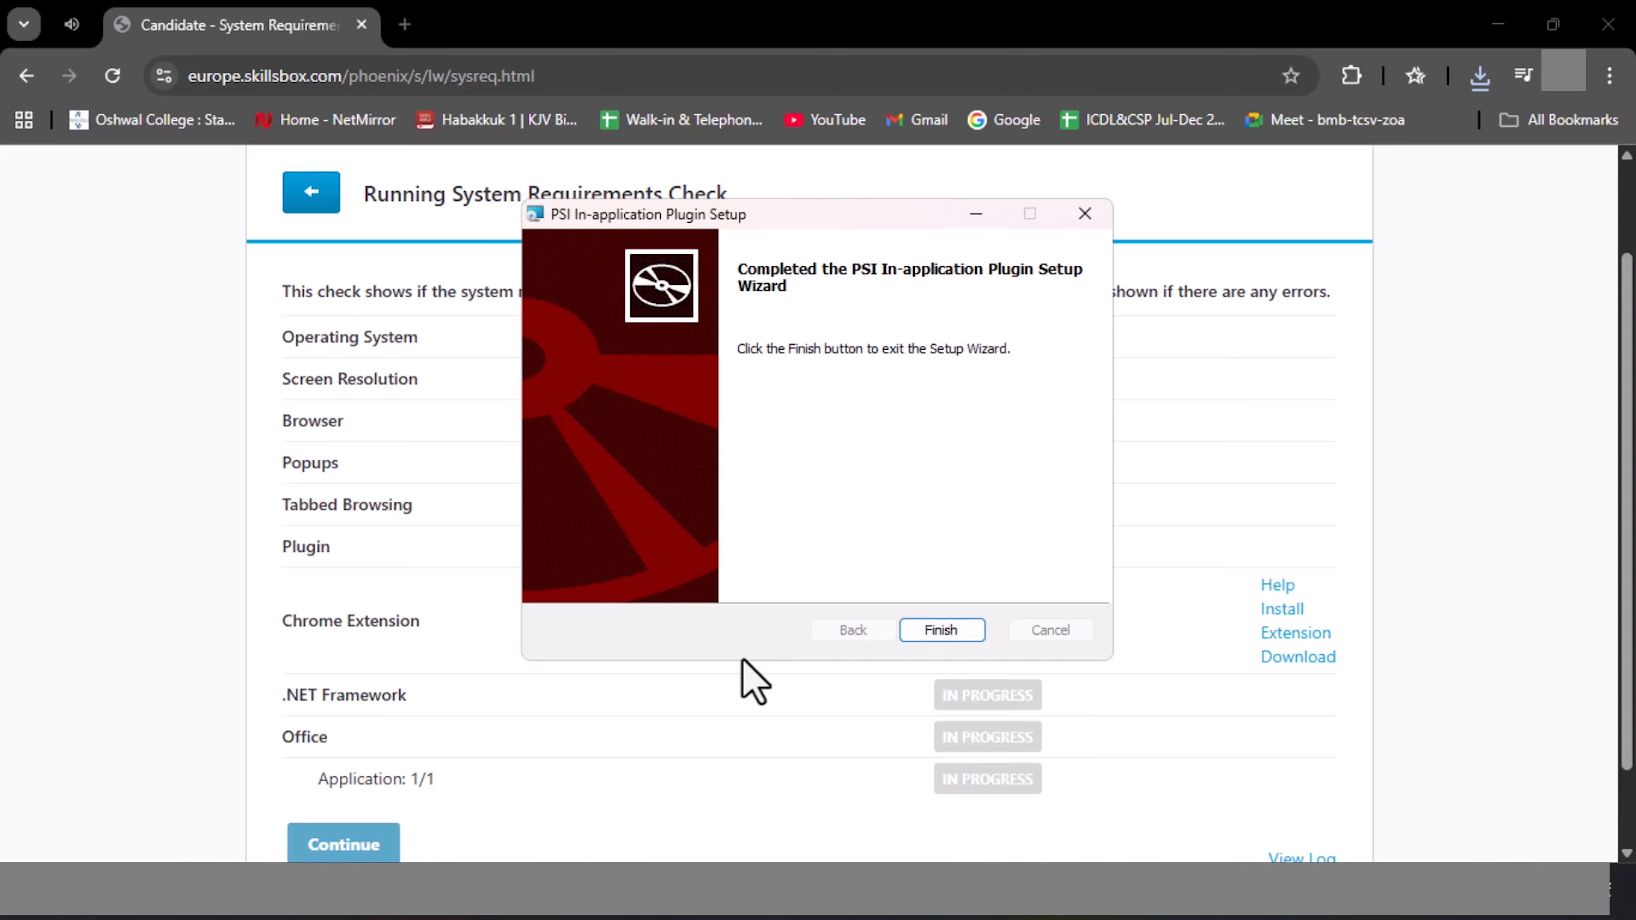
click(940, 629)
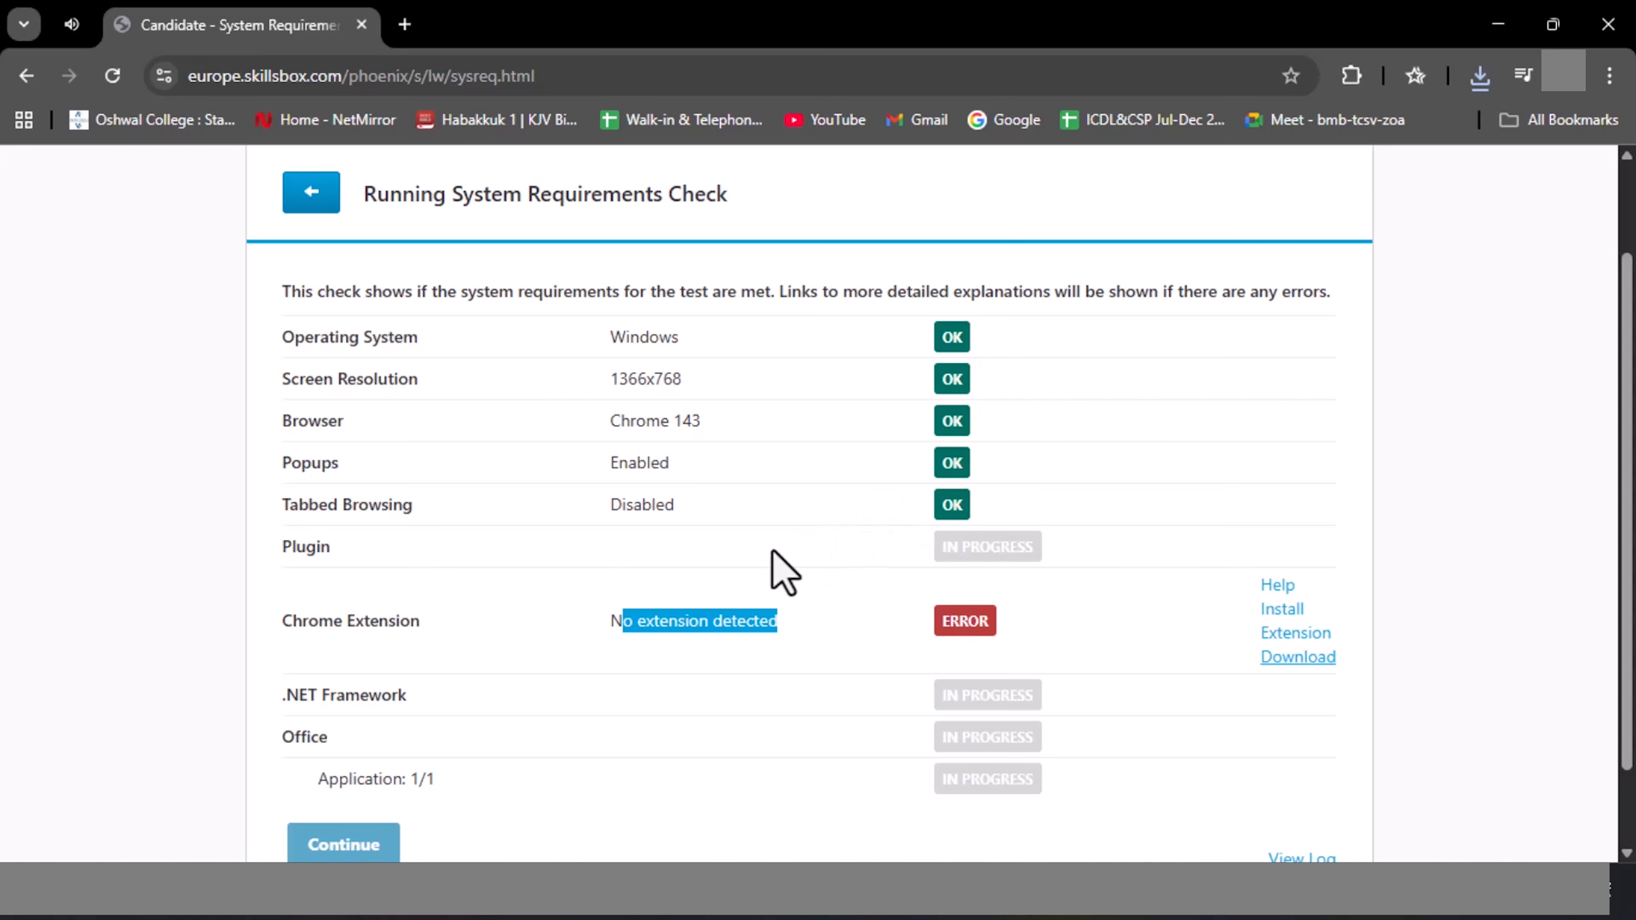
- Reload the page to run the system requirements check again
click(743, 579)
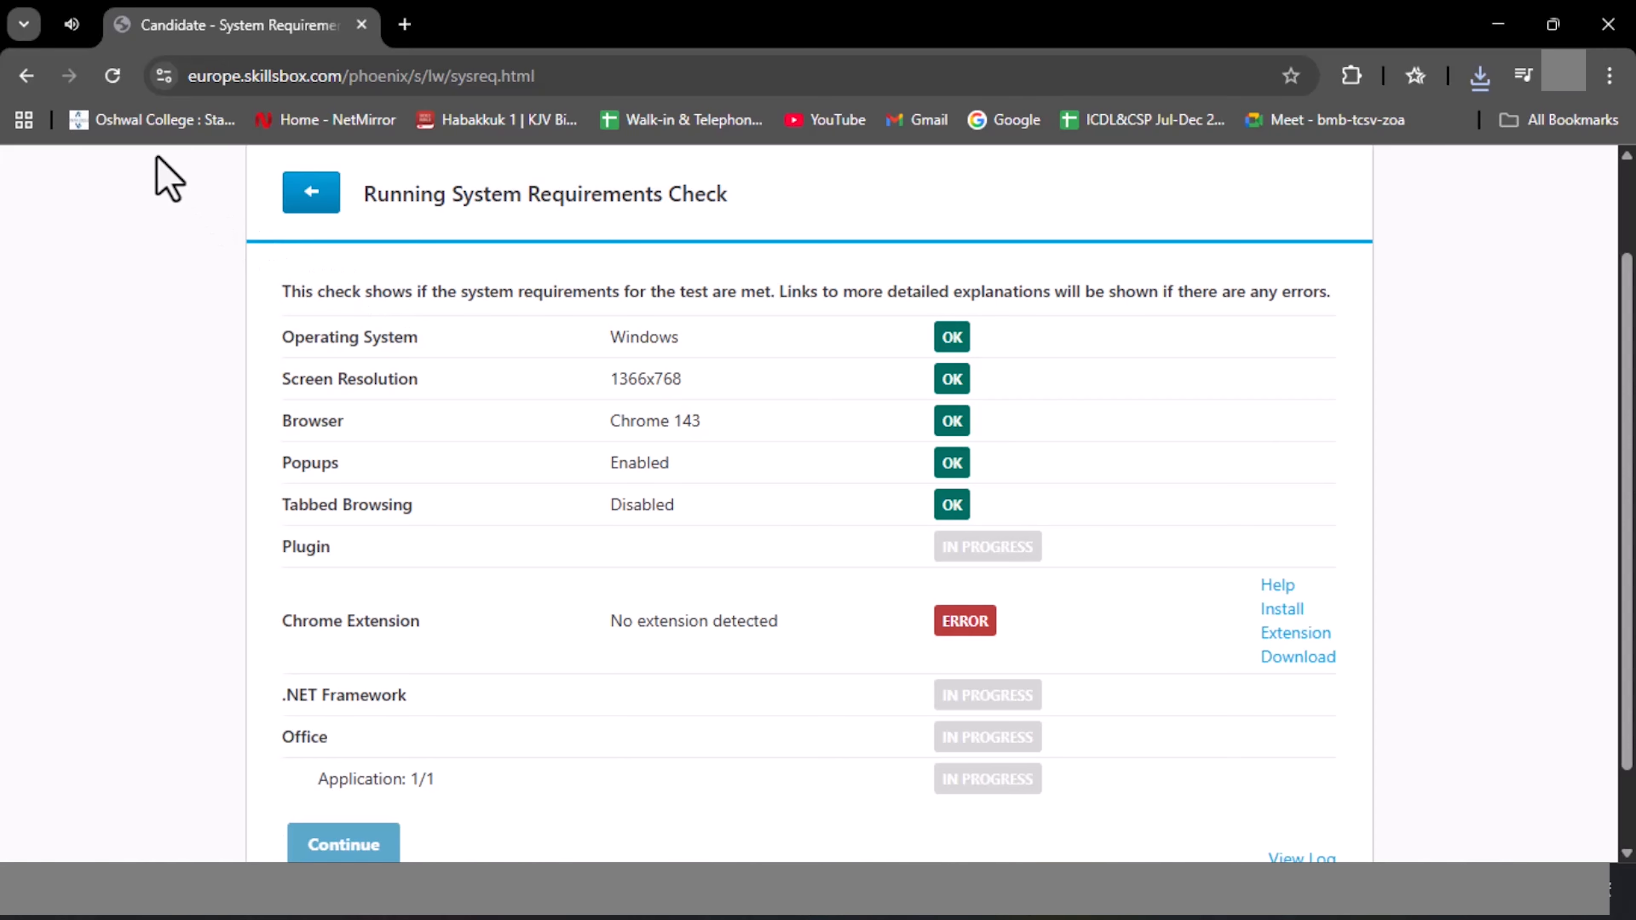
click(114, 77)
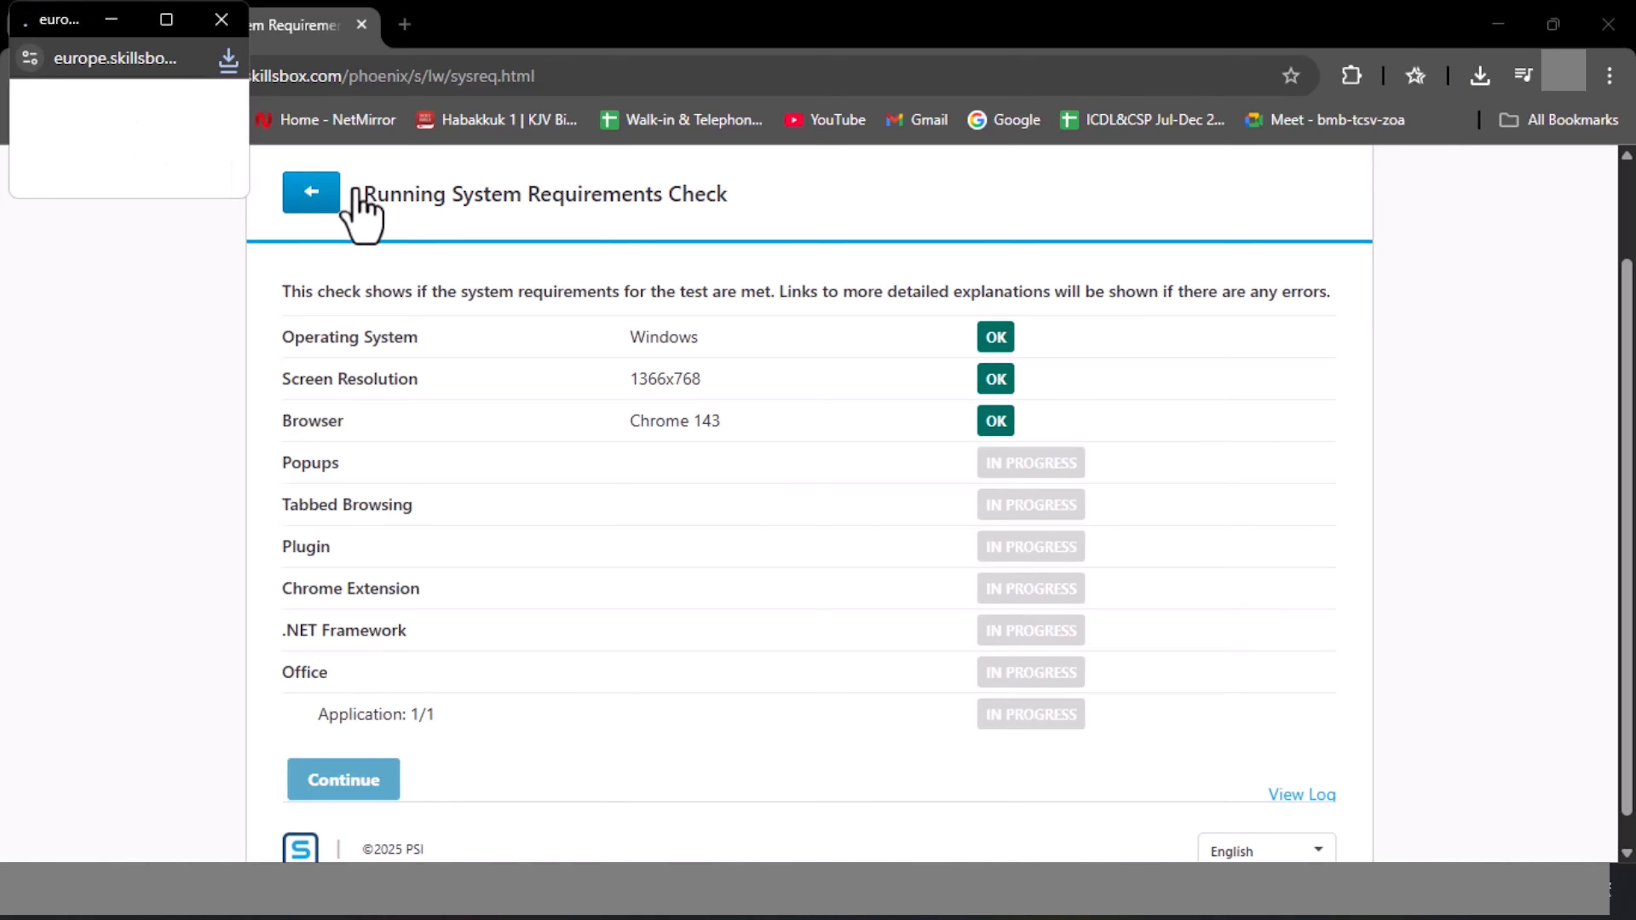